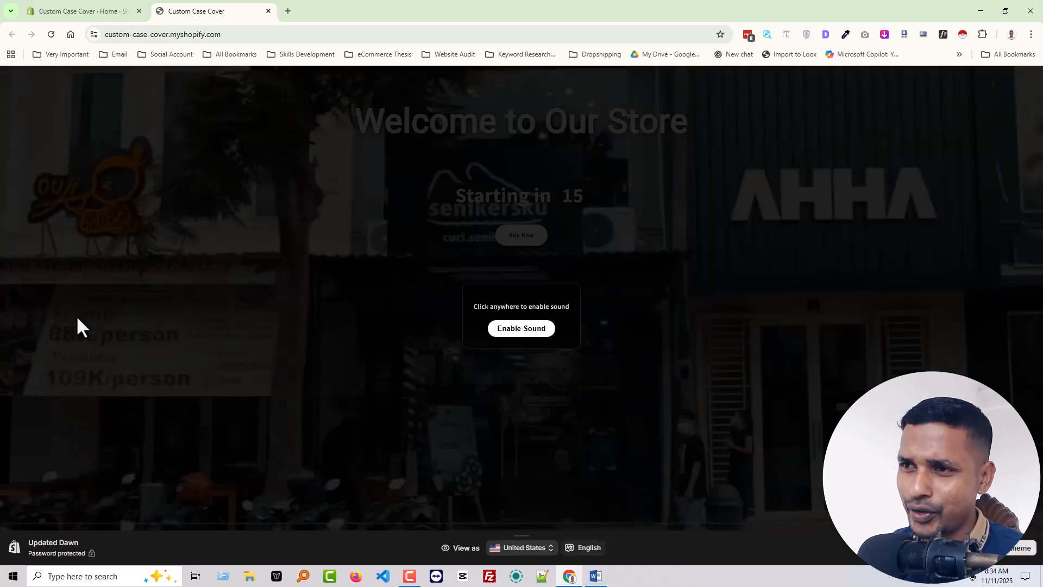
- Dismiss the storefront's sound overlay and look through the home page sections from header to footer
click(76, 315)
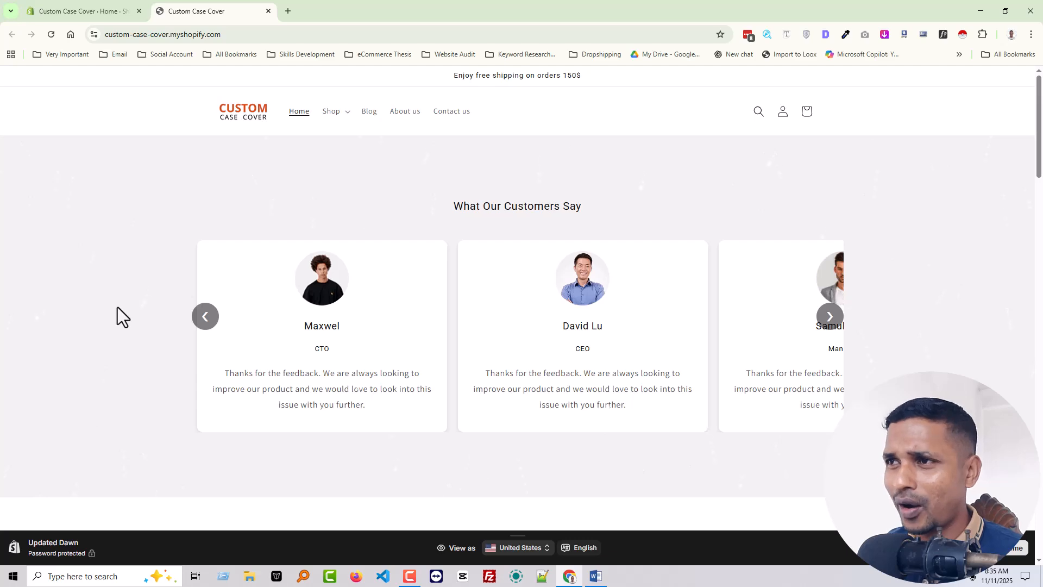
scroll(506, 277, down, 5)
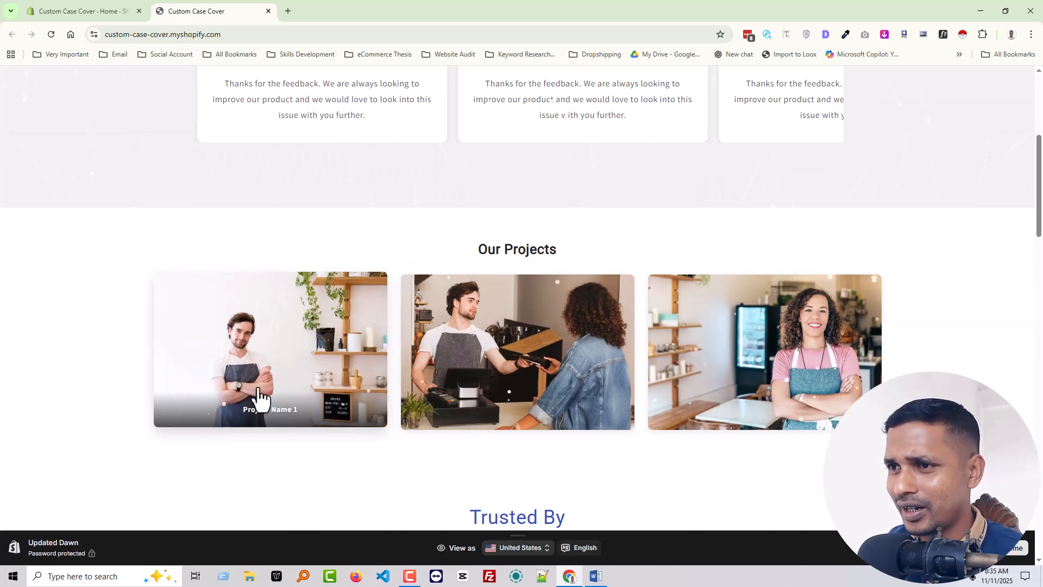
scroll(388, 380, down, 5)
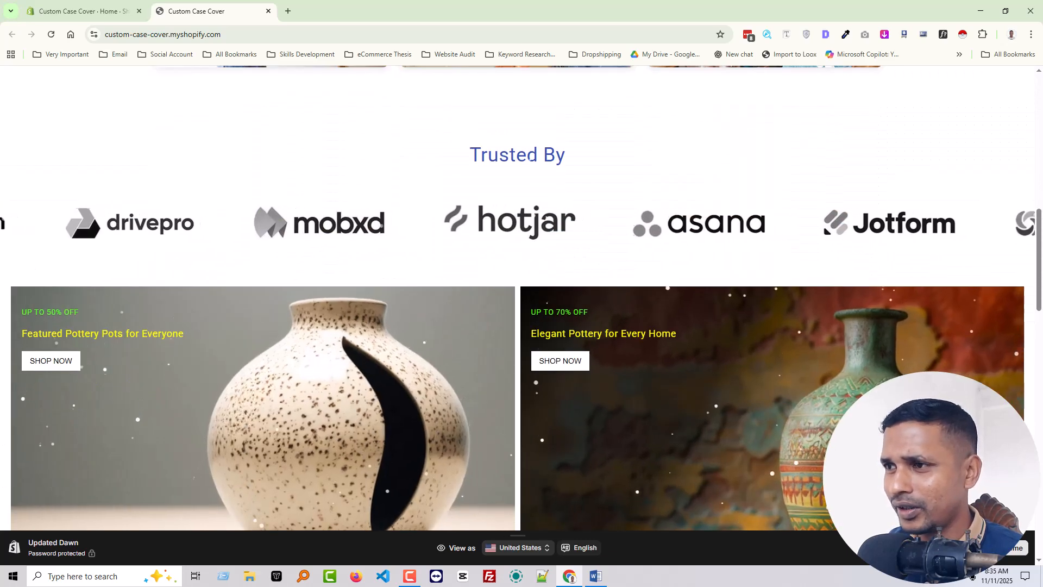
scroll(719, 405, down, 10)
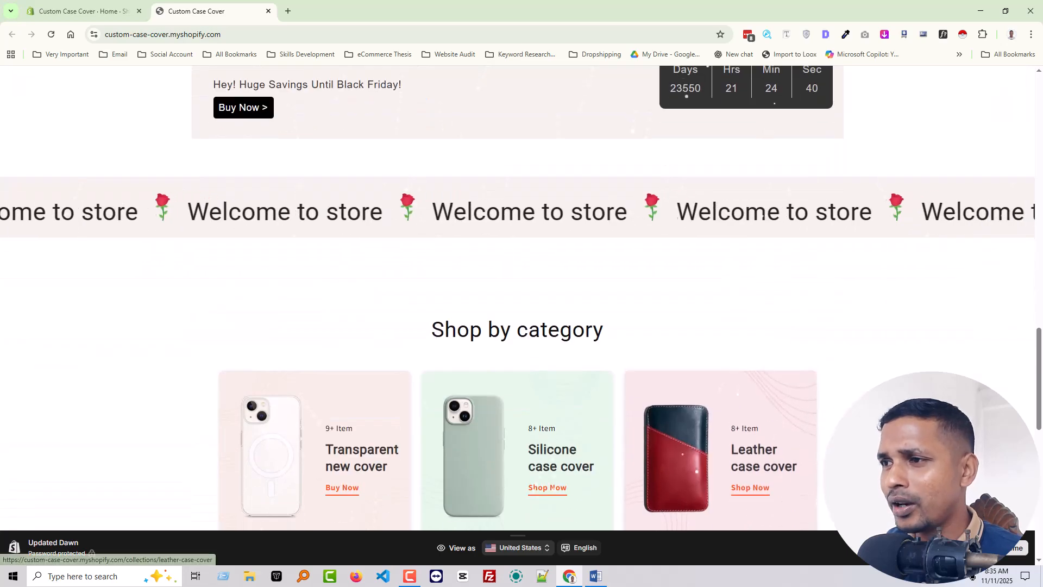
scroll(753, 400, down, 11)
scroll(700, 125, down, 1)
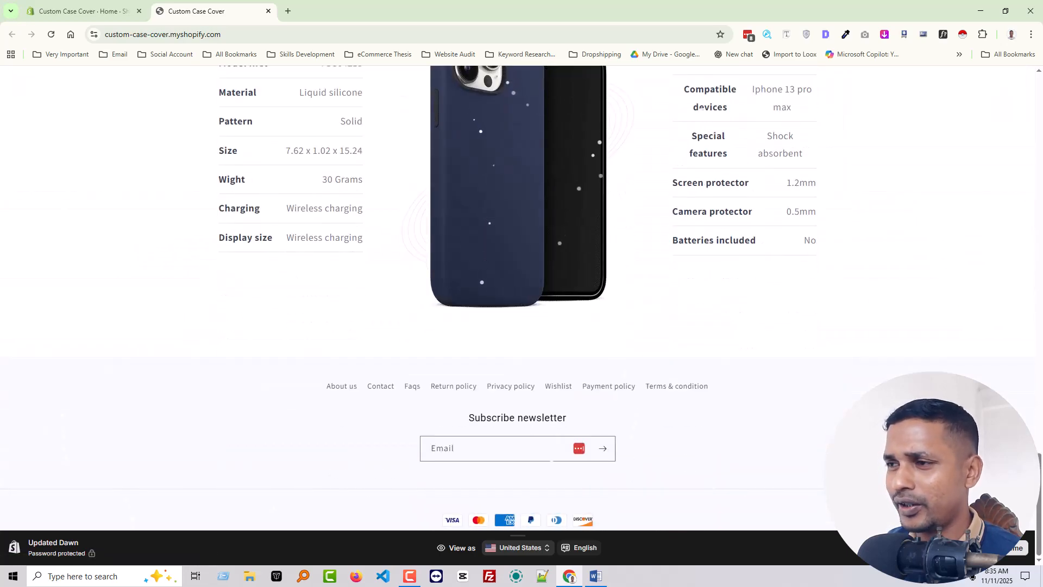
scroll(259, 171, up, 20)
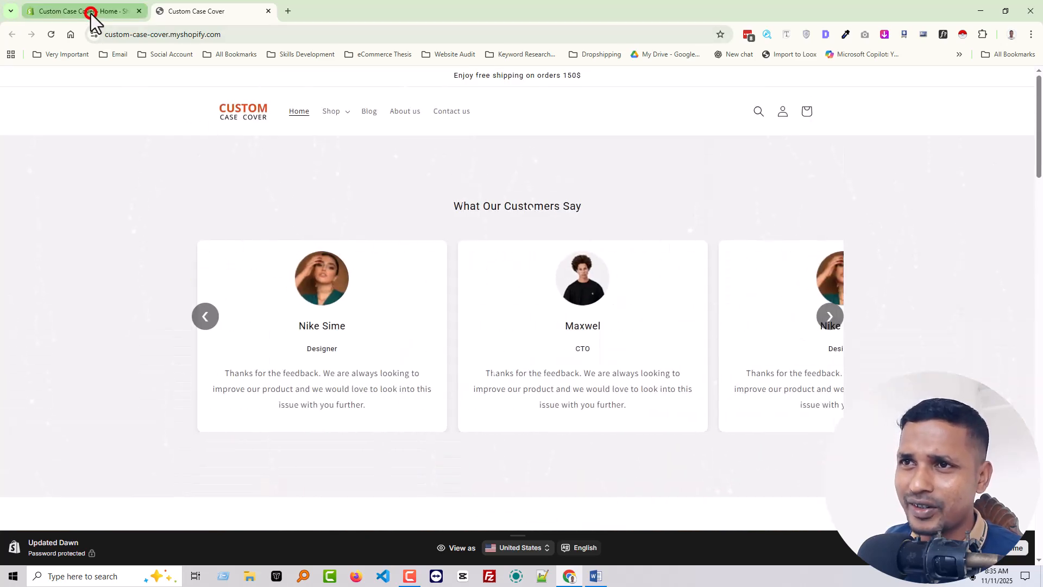
- Switch to the Shopify admin and open the current Updated Dawn theme for customization
click(91, 13)
click(53, 283)
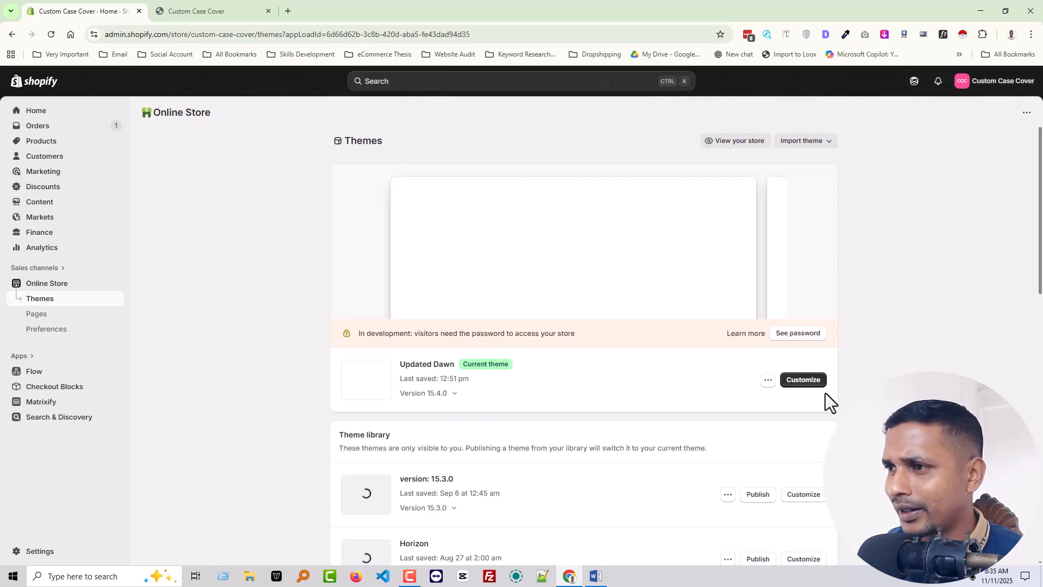
click(813, 383)
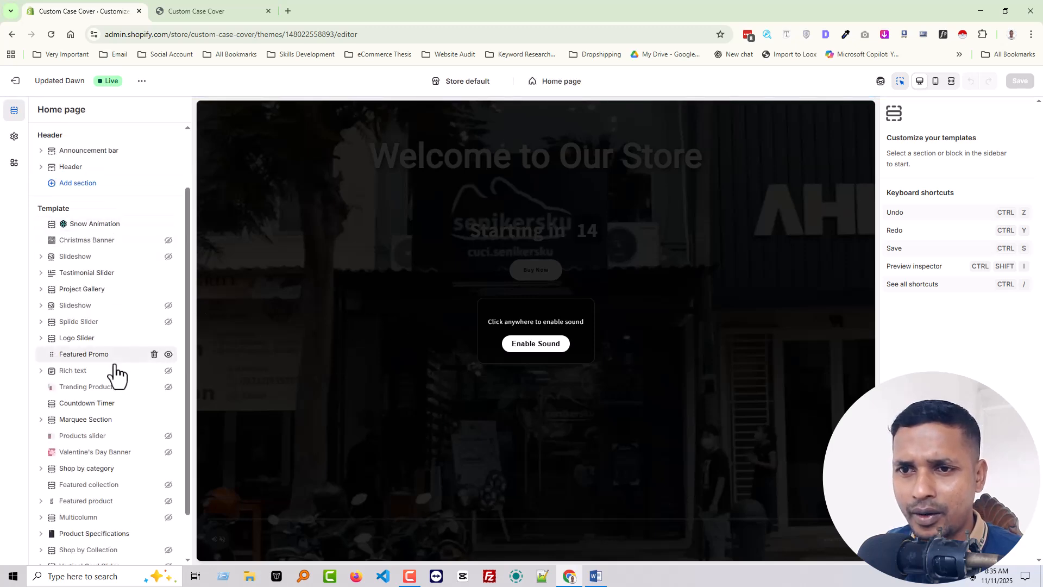
- Review the home page sections and add an Image banner section directly below Snow Animation
scroll(115, 374, down, 3)
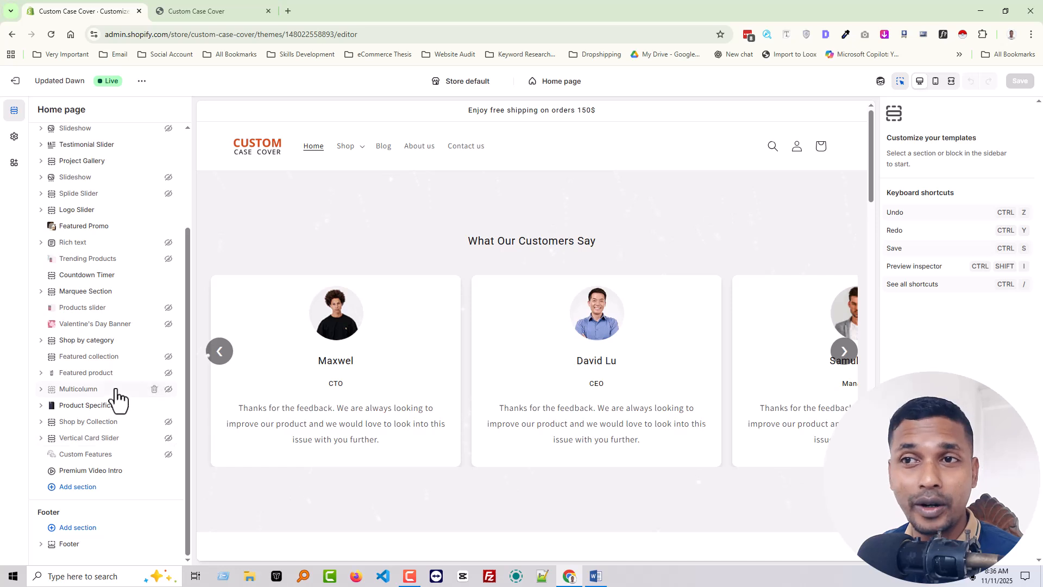
scroll(151, 367, up, 3)
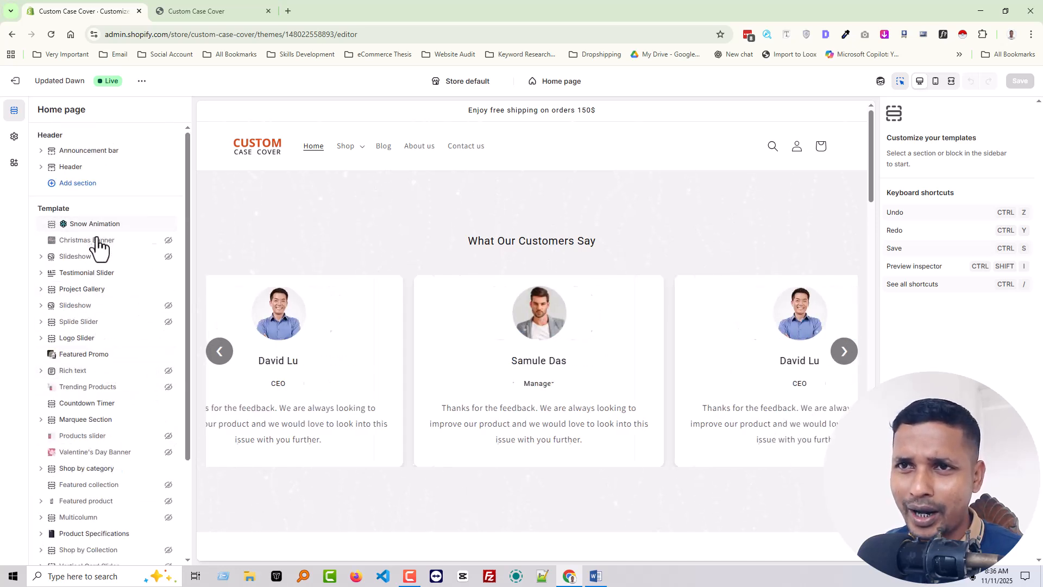
click(169, 257)
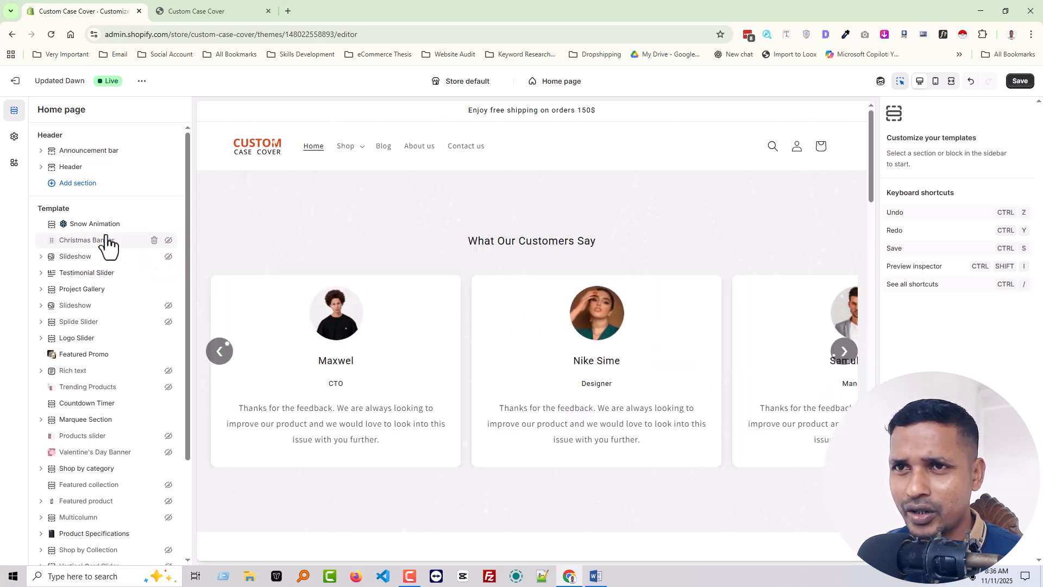
click(106, 228)
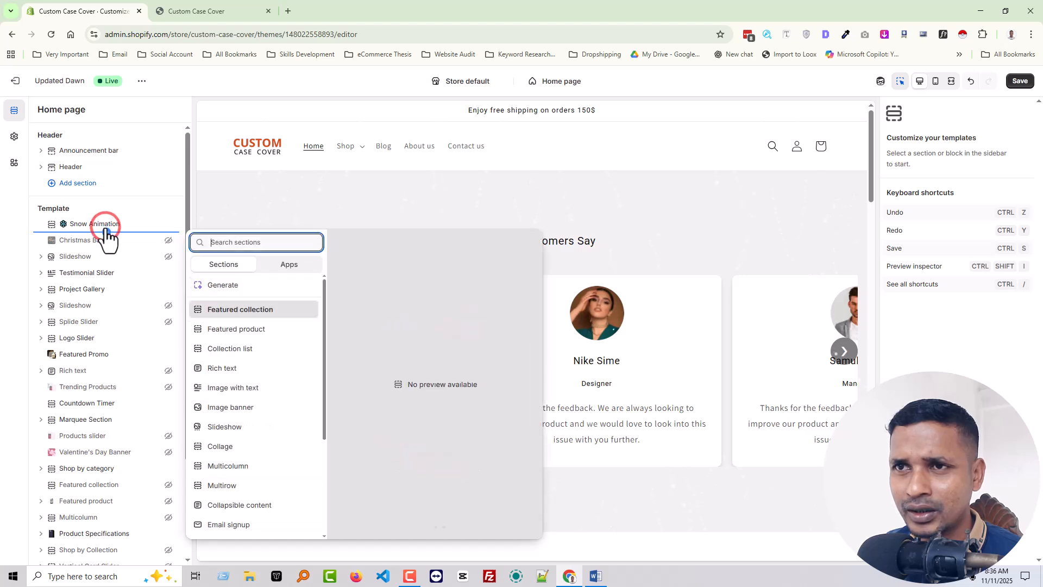
text(ban)
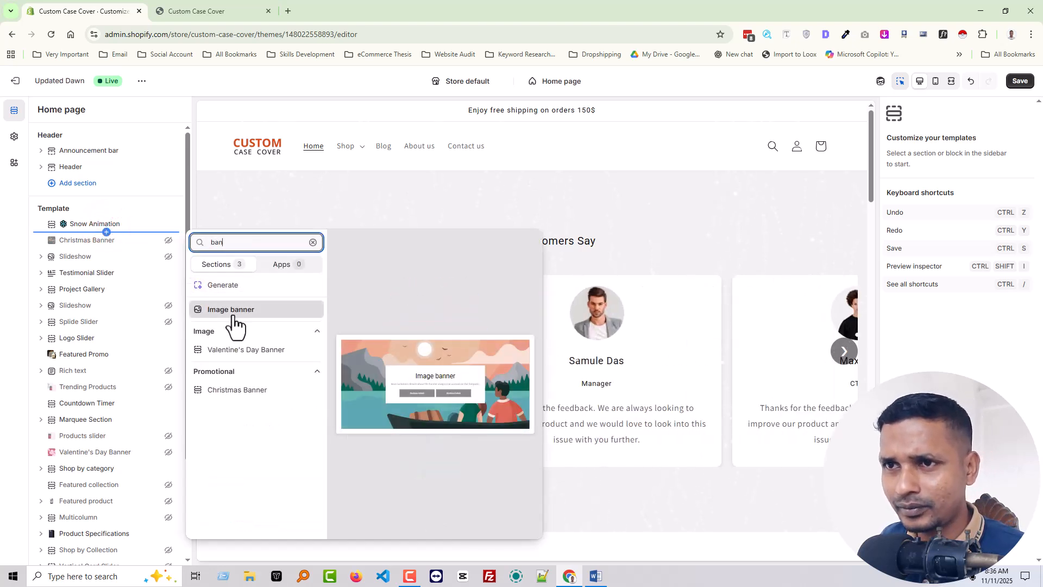
click(234, 314)
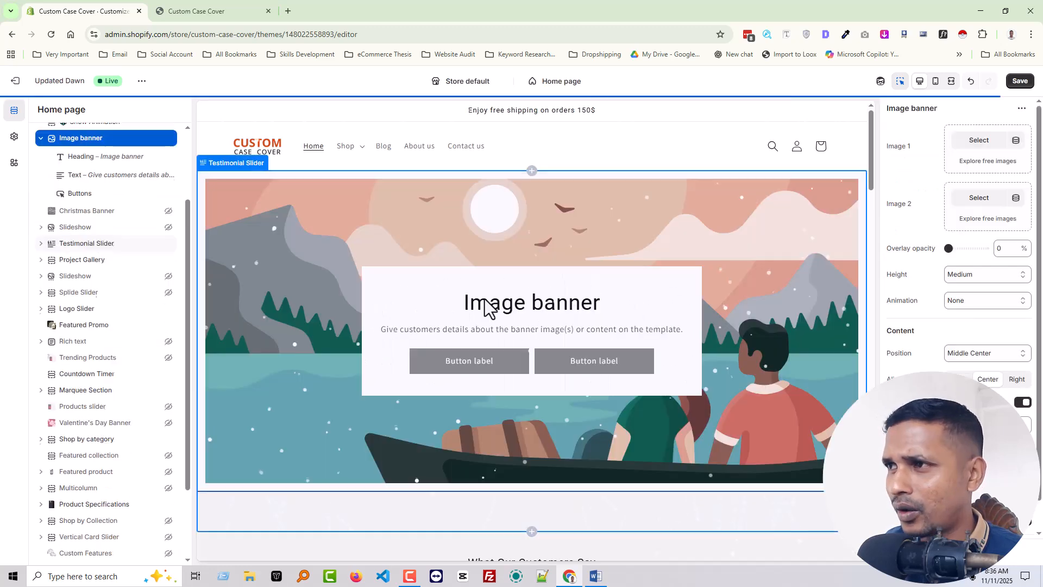
- Search the free images for "Christmas" and set the ornaments-on-tree photo with the gift as the banner's first image
click(986, 161)
click(943, 135)
text(Christmas)
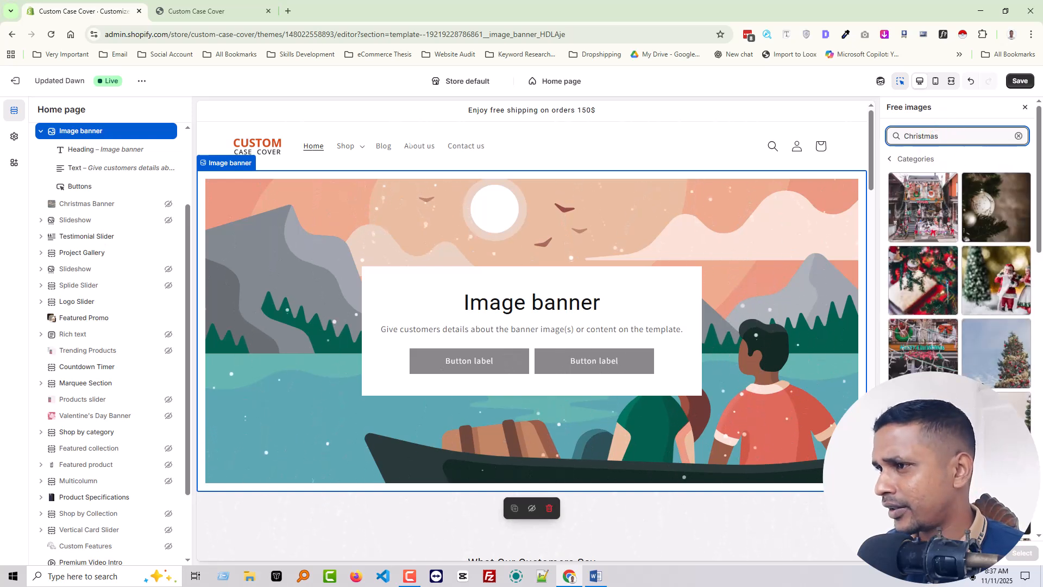
click(1009, 216)
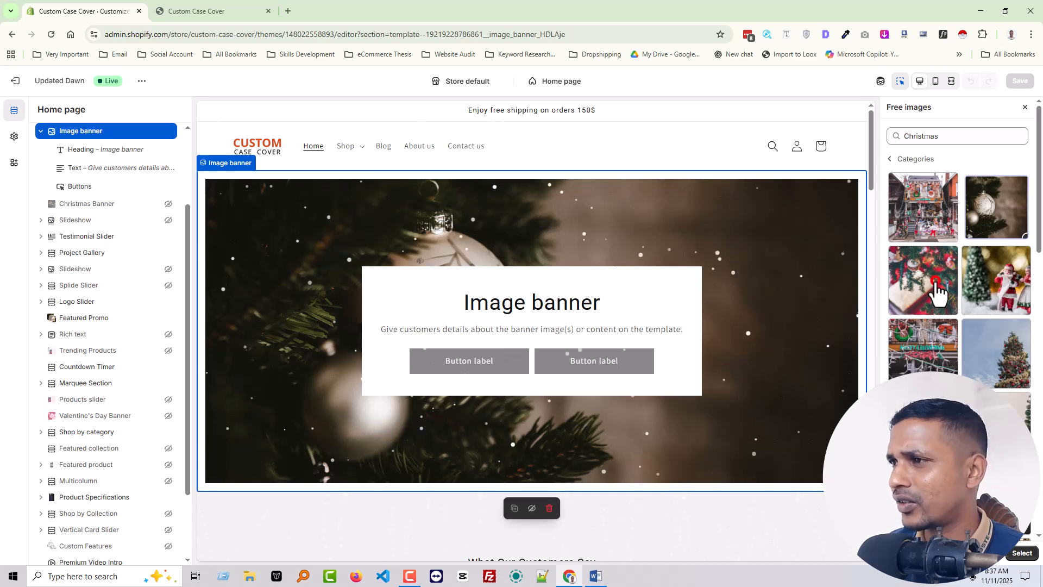
click(935, 283)
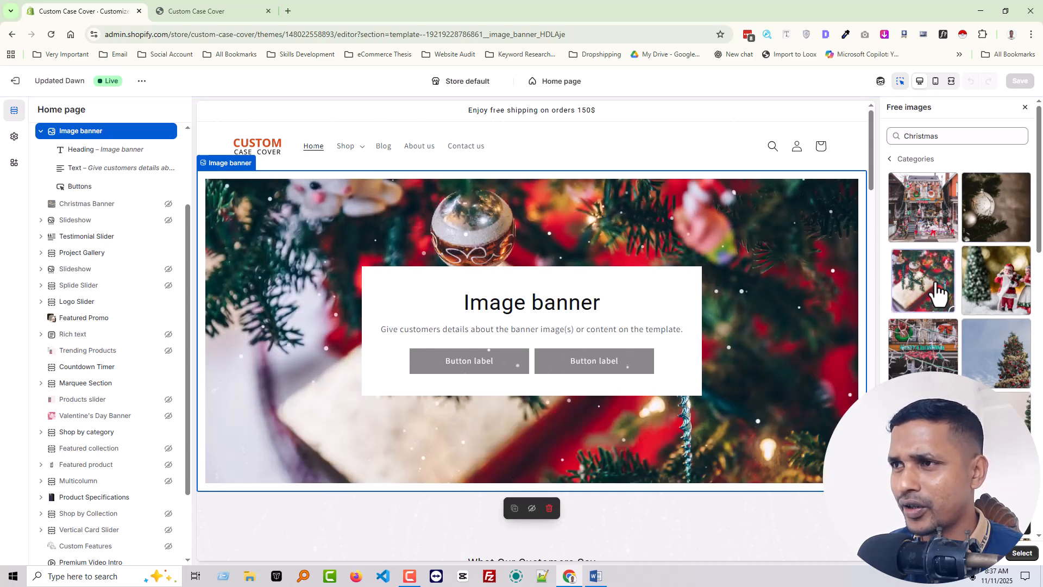
click(1022, 554)
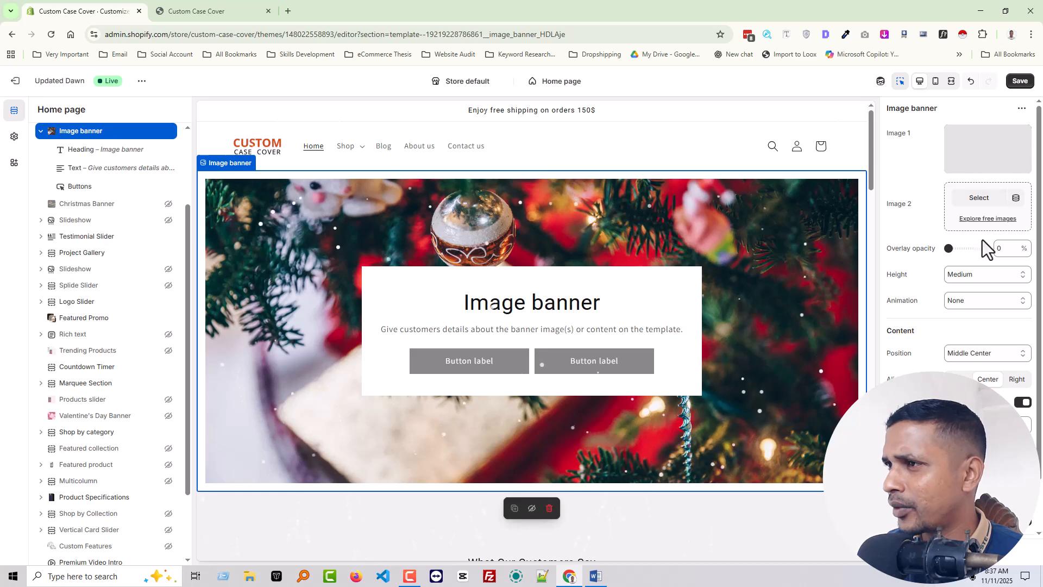
- Hide the image banner's heading, text and buttons blocks and turn off its content container
scroll(959, 272, down, 1)
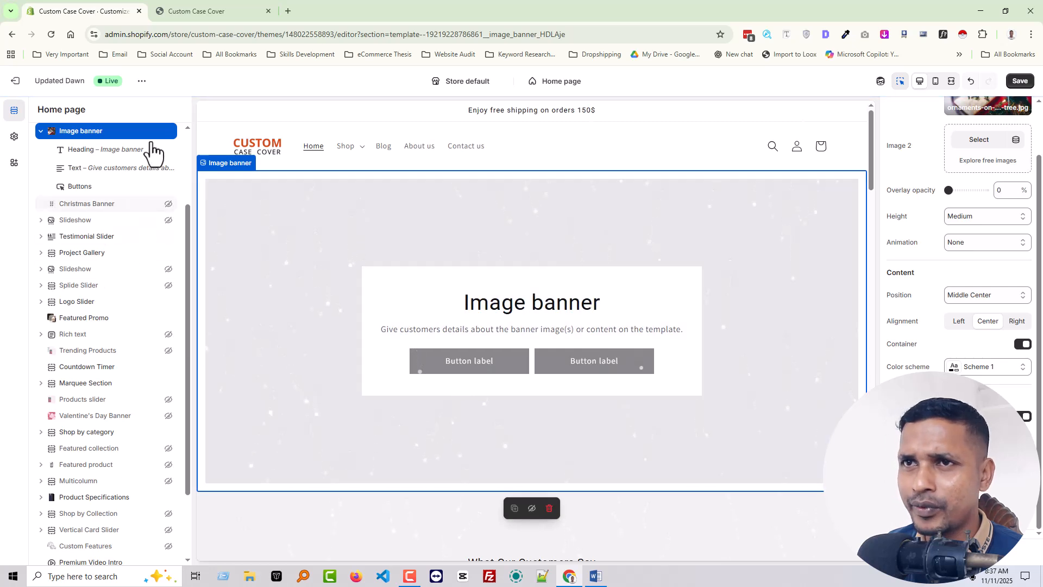
click(168, 150)
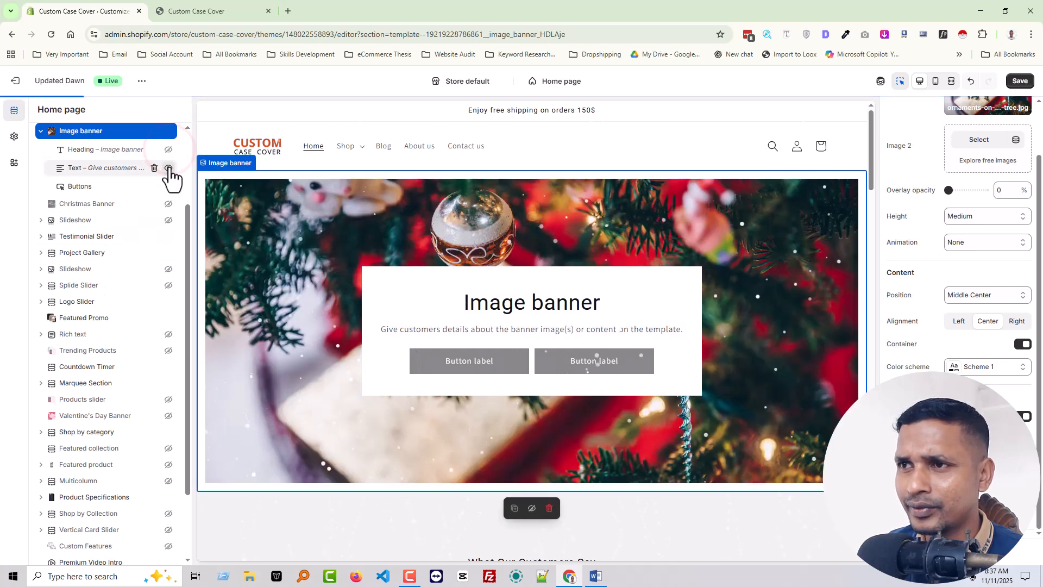
click(169, 168)
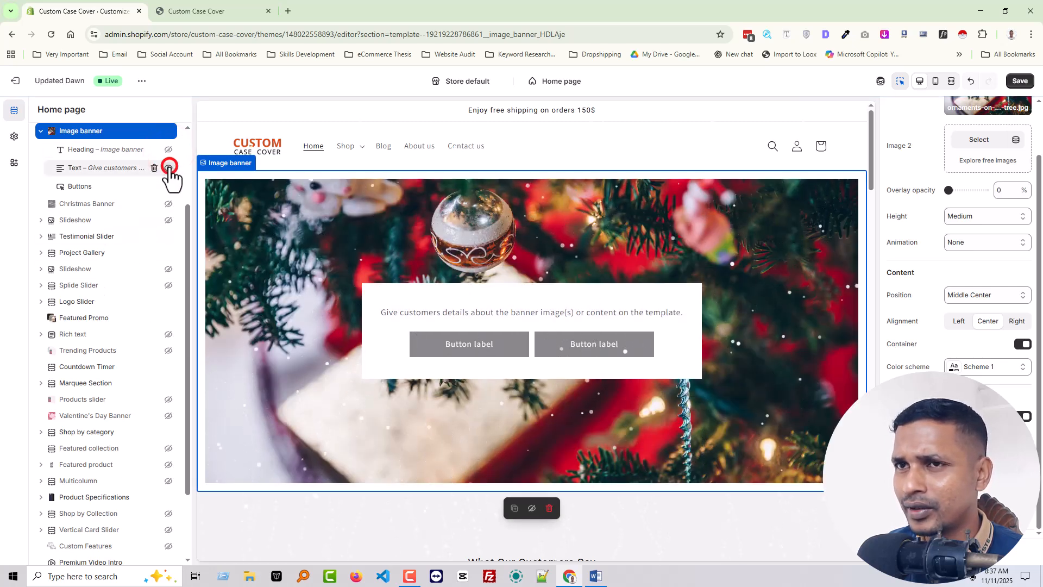
click(1023, 344)
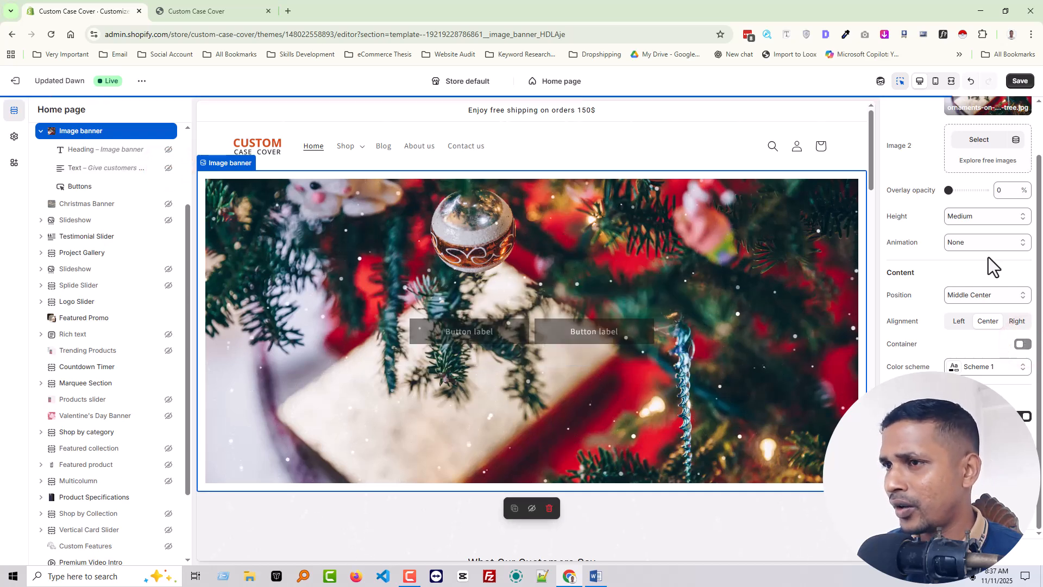
scroll(989, 367, up, 1)
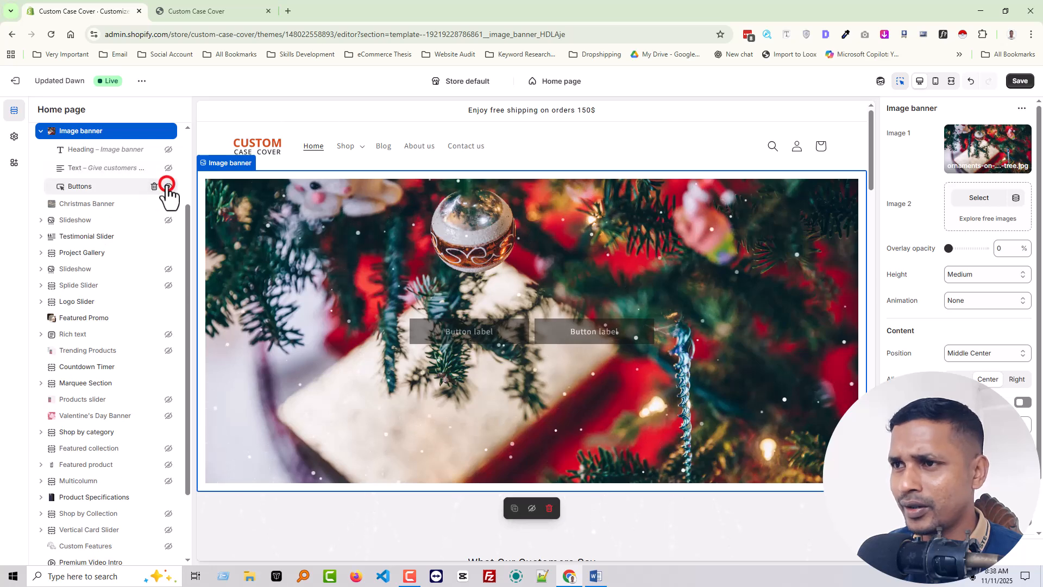
click(169, 186)
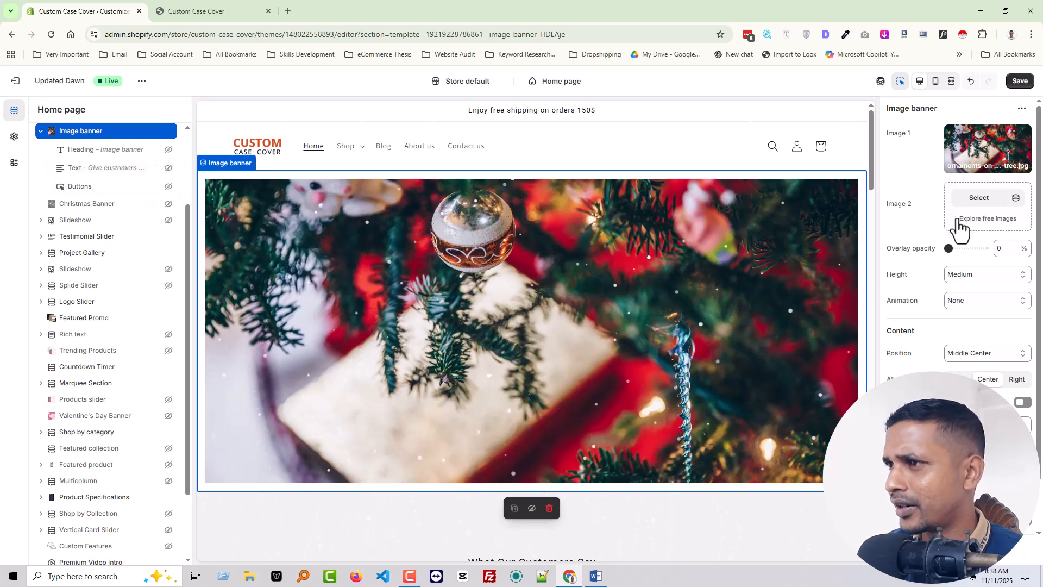
- Set the image banner's height to Large and make its heading and text blocks visible again
click(967, 276)
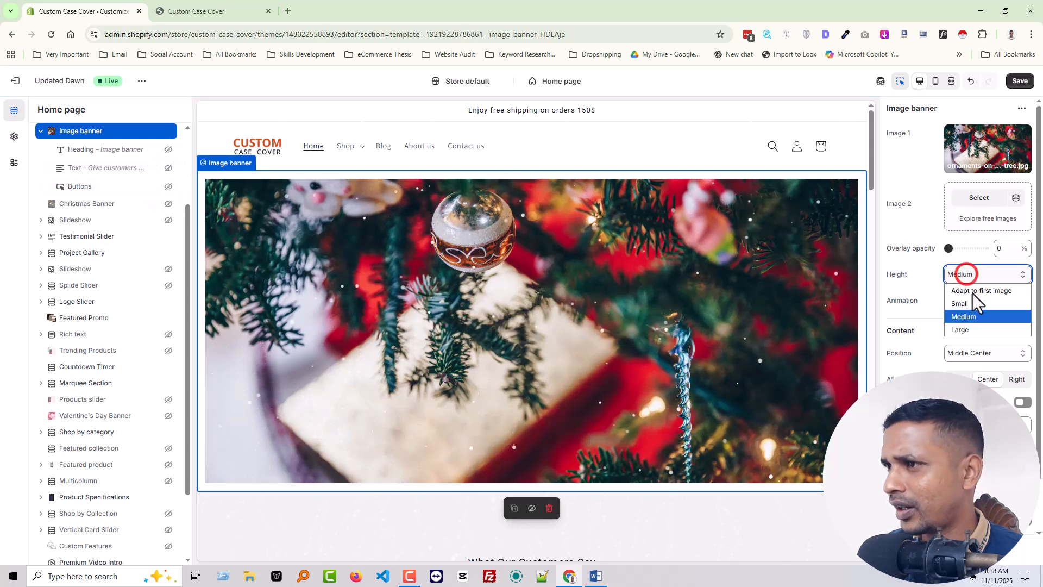
click(973, 328)
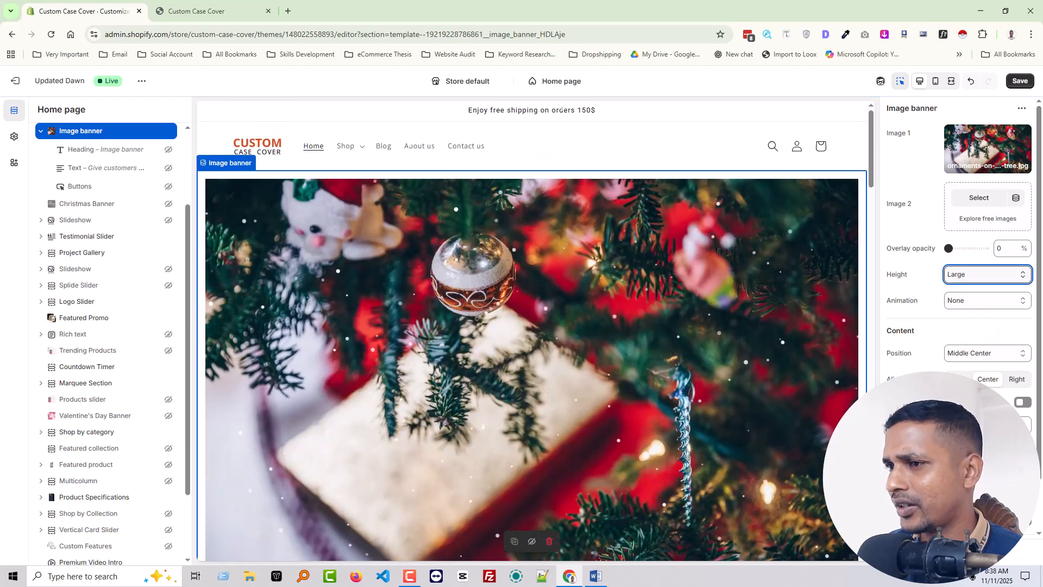
click(169, 150)
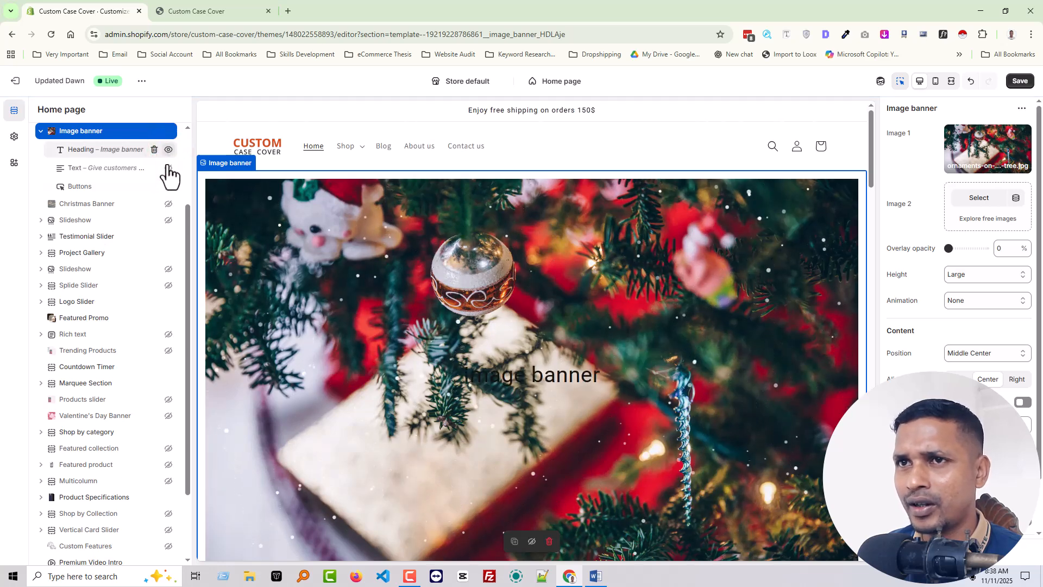
click(168, 168)
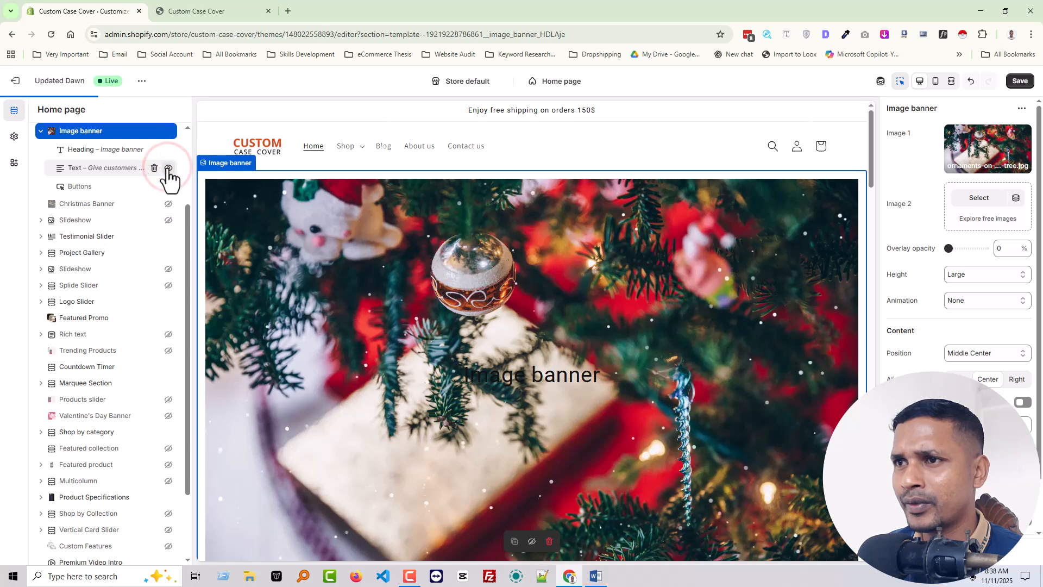
- Change the banner heading to "Welcome to Christmas" and set its heading size to Large
click(484, 373)
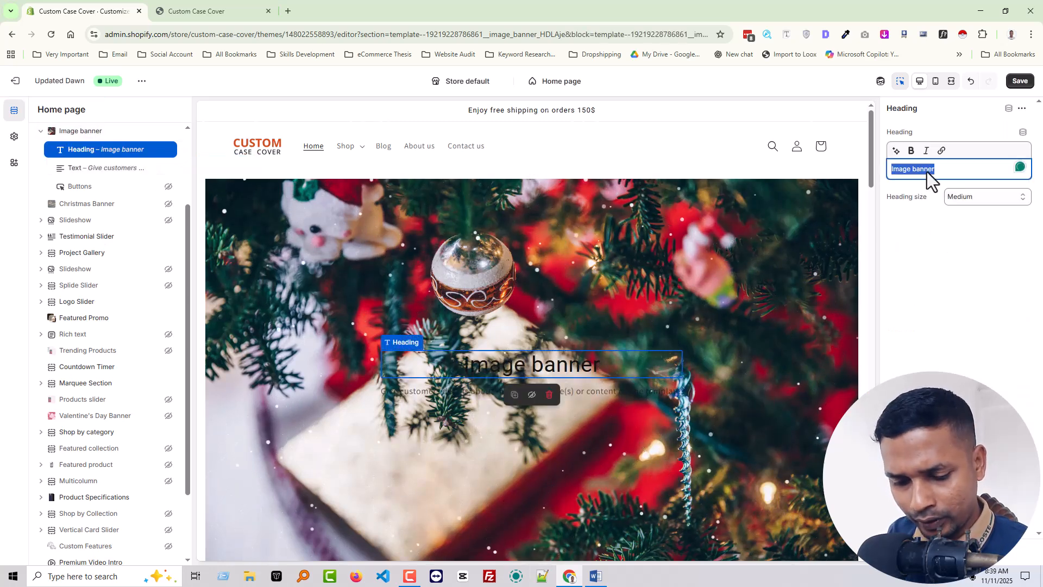
text(Welcome)
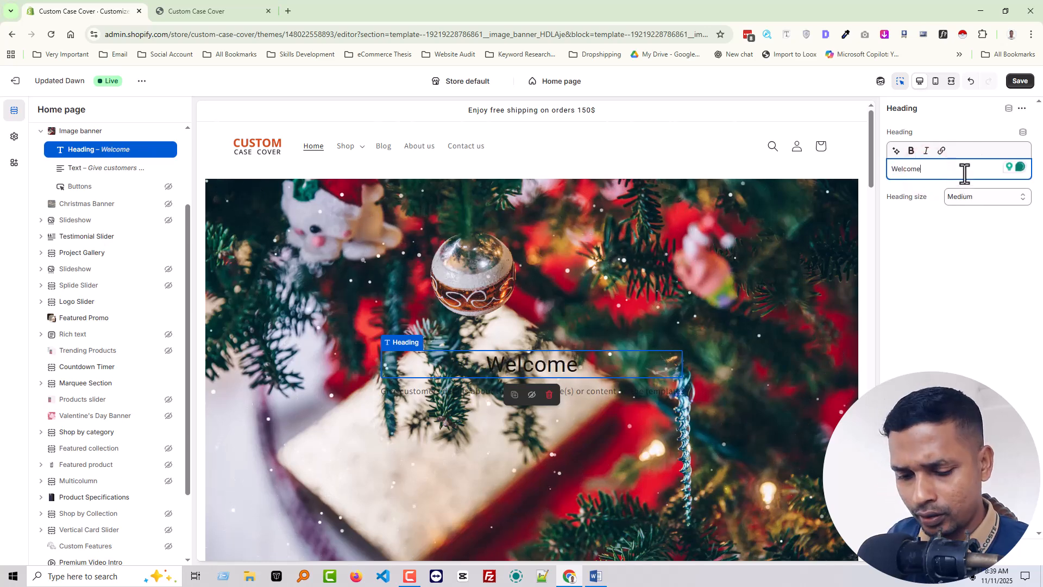
text( to Christmas)
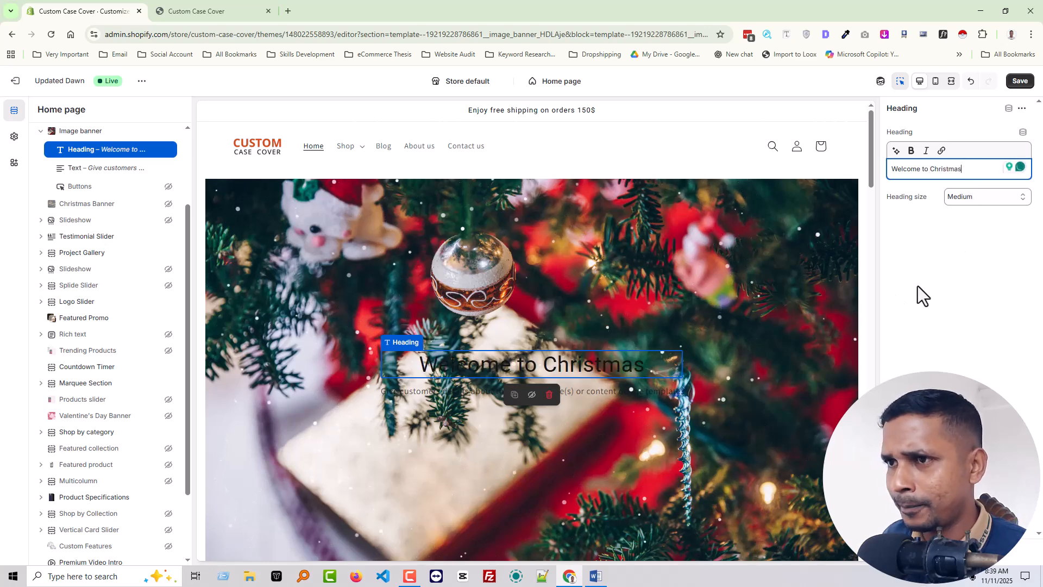
click(986, 198)
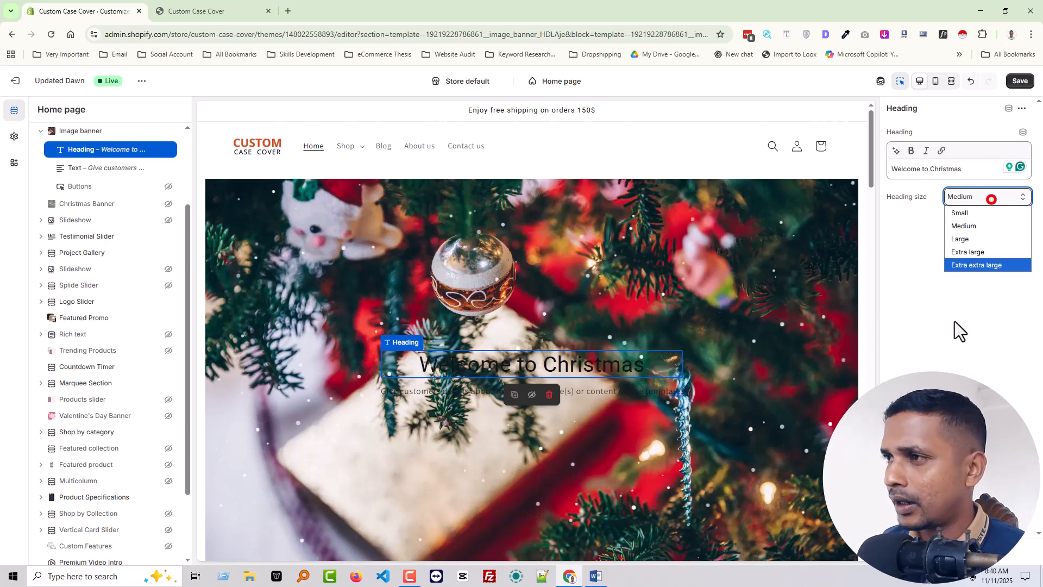
click(972, 242)
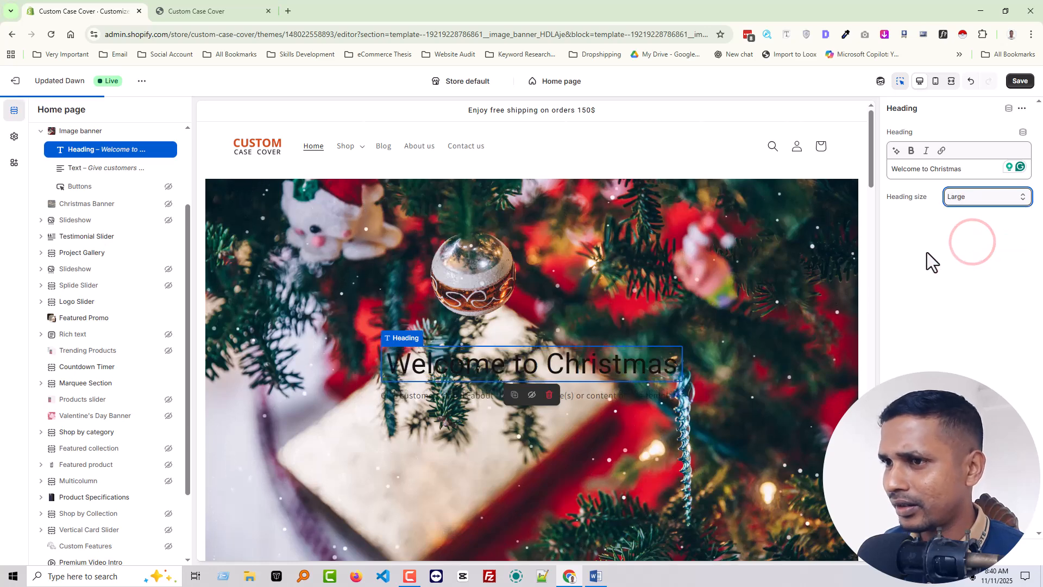
- Try Scheme 2 and Scheme 6 on the image banner section and settle on Scheme 3 as its color scheme
click(82, 131)
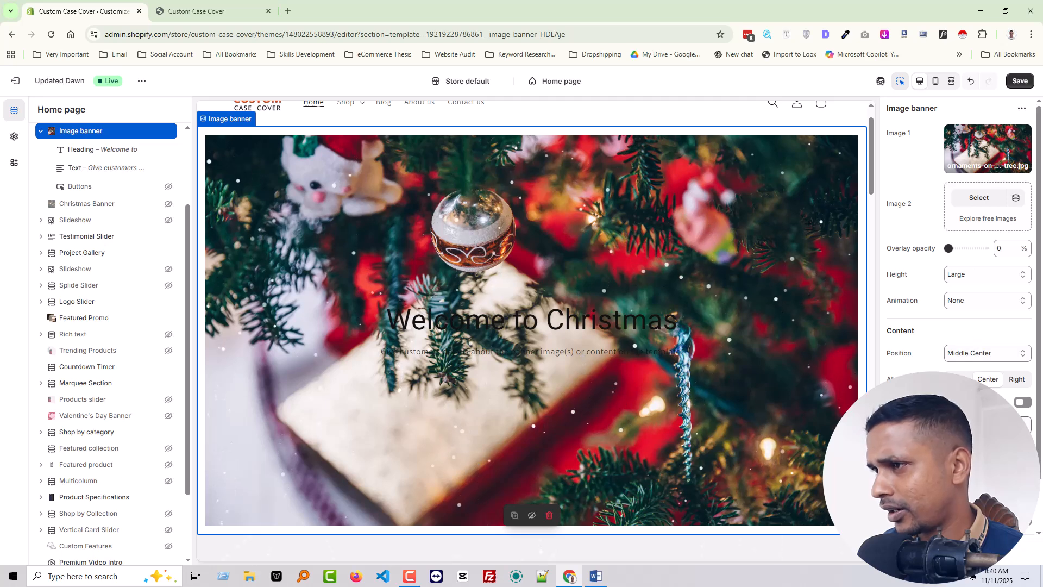
click(973, 424)
click(959, 252)
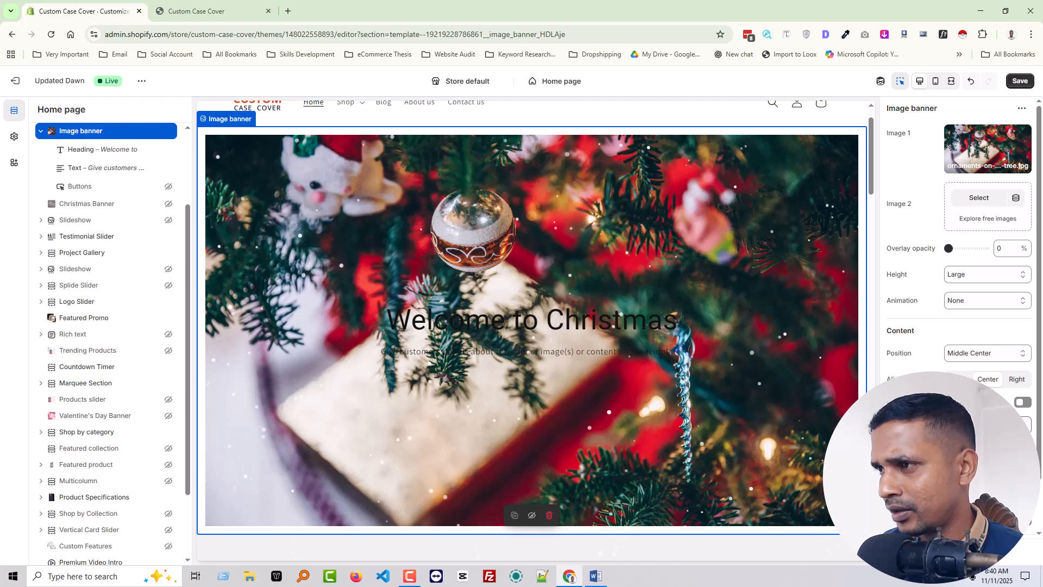
click(974, 424)
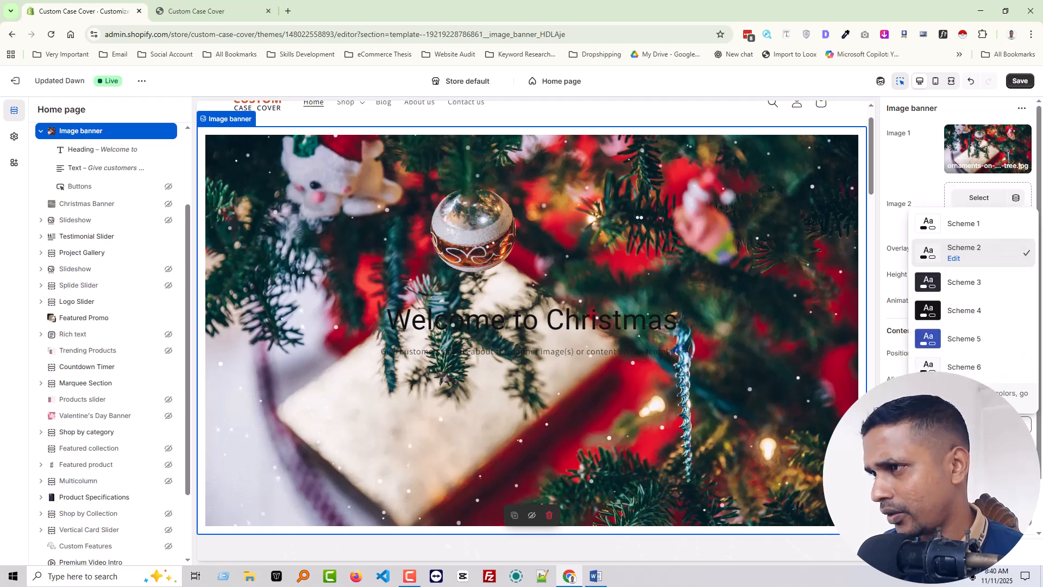
click(978, 369)
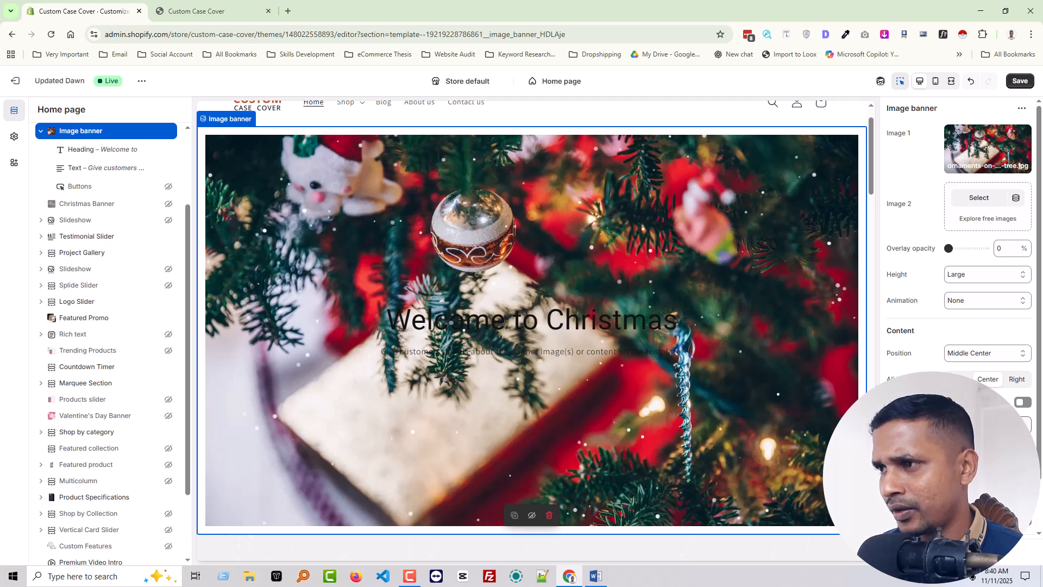
click(973, 424)
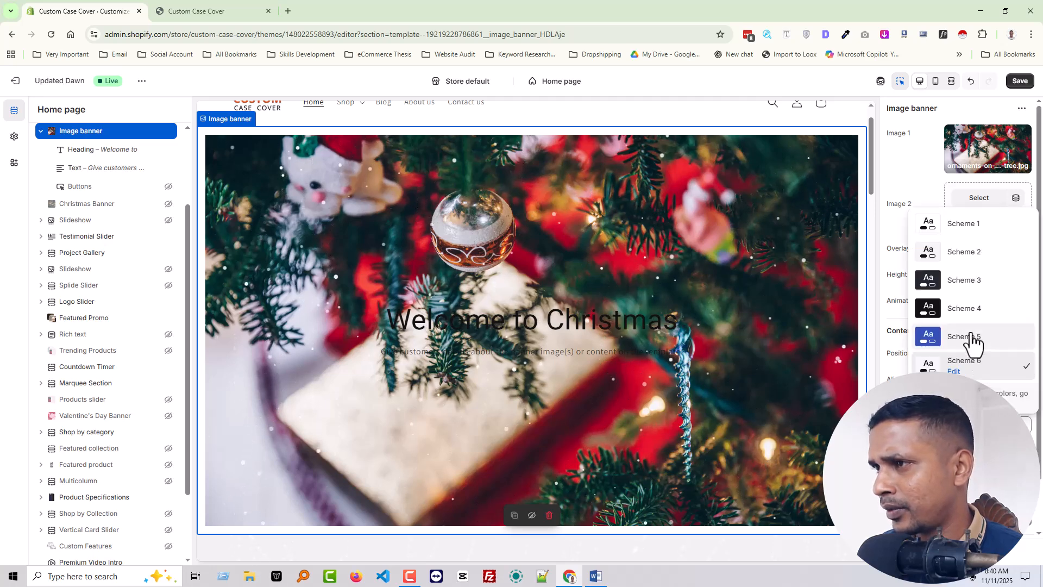
click(973, 281)
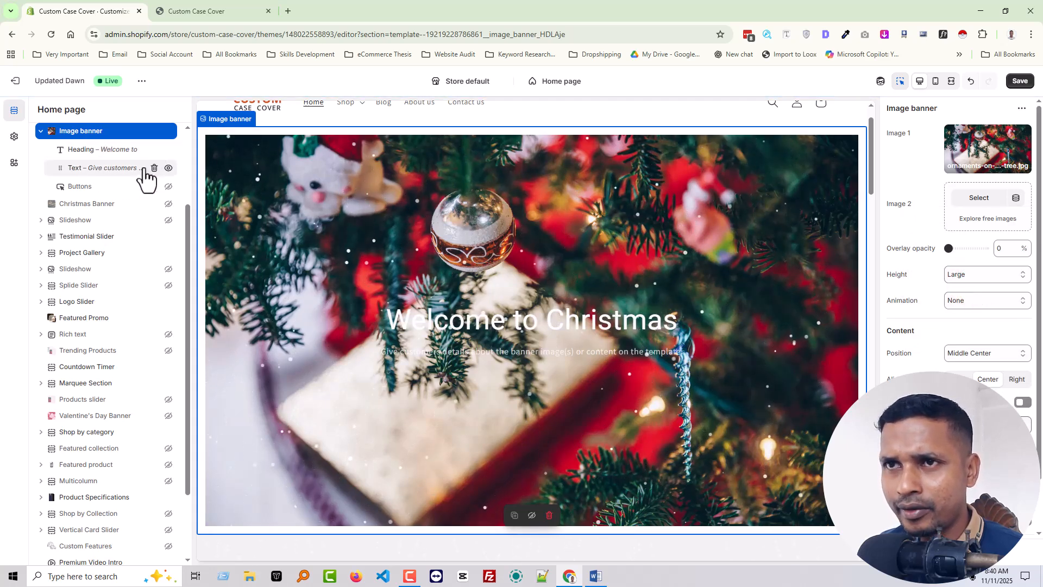
- Hide the image banner's text block and save the theme changes
click(168, 168)
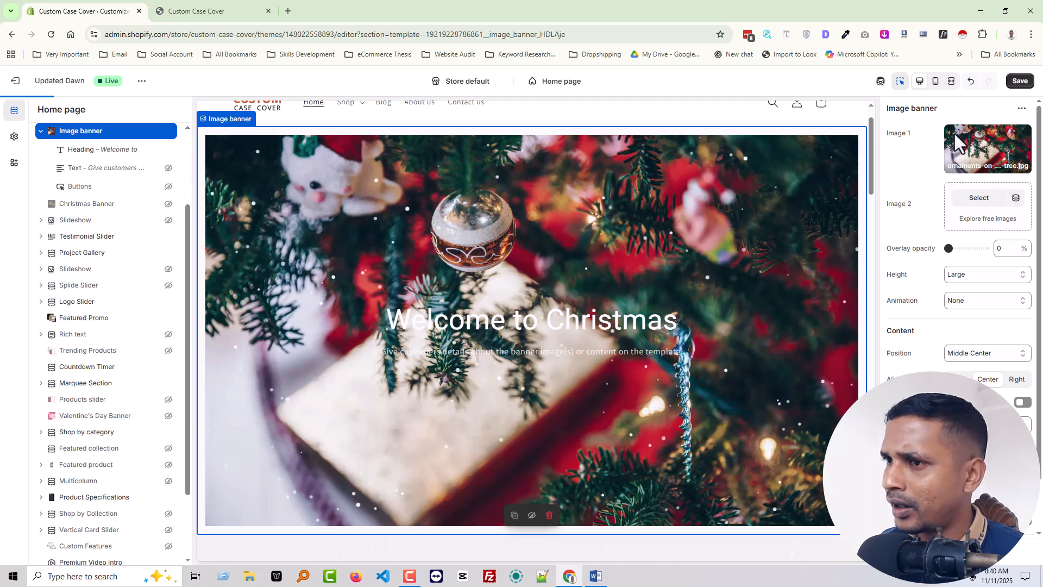
click(1019, 81)
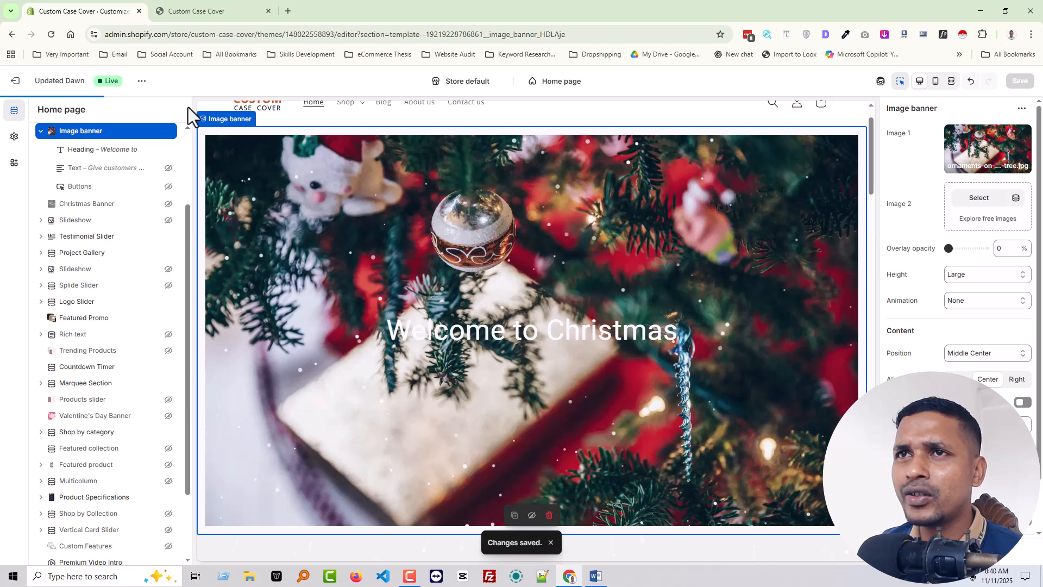
- Review the live storefront's home page from the Christmas banner down to the footer and back up
click(179, 8)
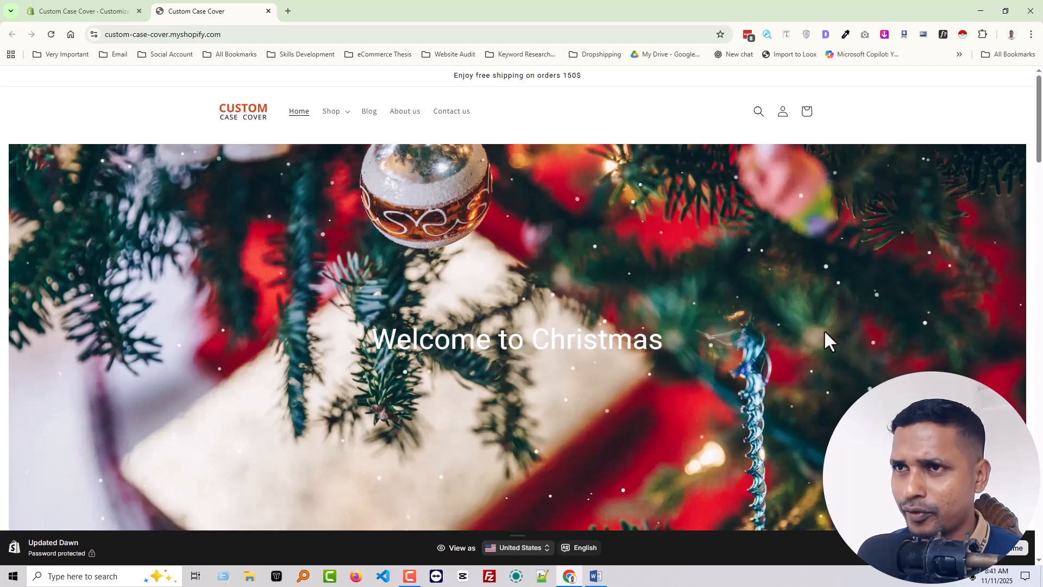
scroll(823, 330, down, 20)
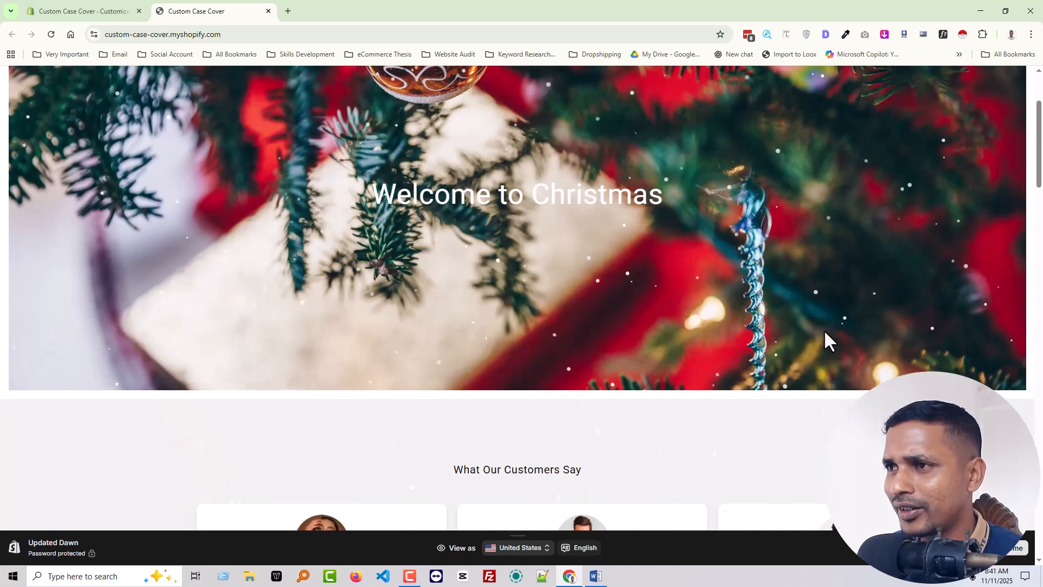
scroll(825, 332, down, 10)
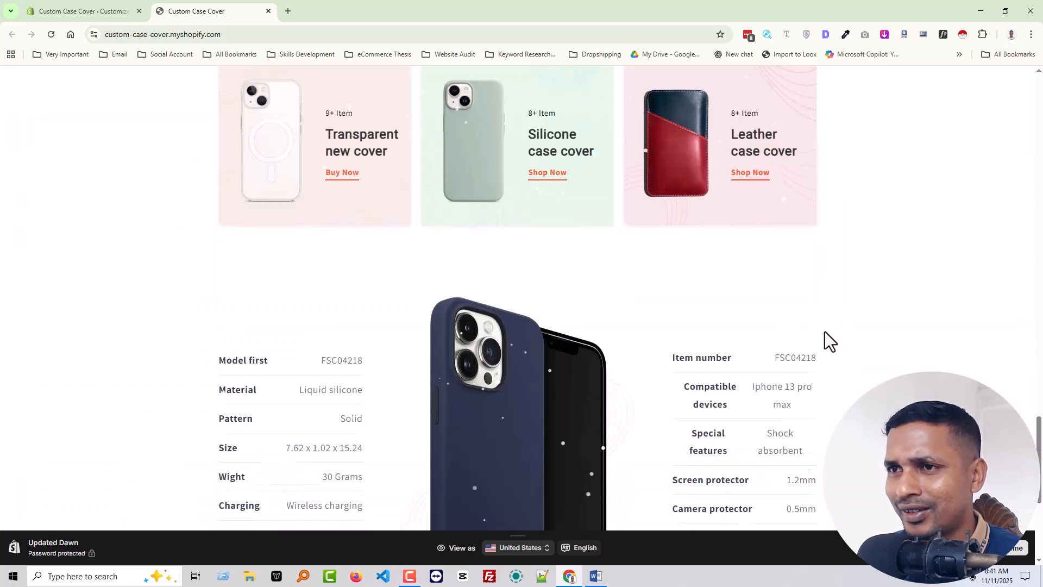
scroll(825, 332, down, 5)
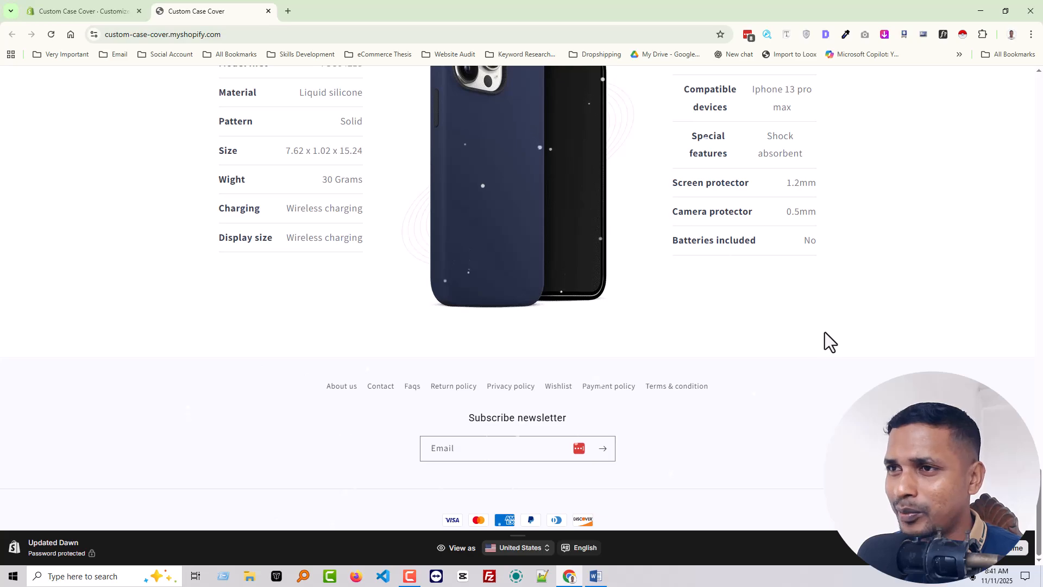
scroll(661, 339, up, 20)
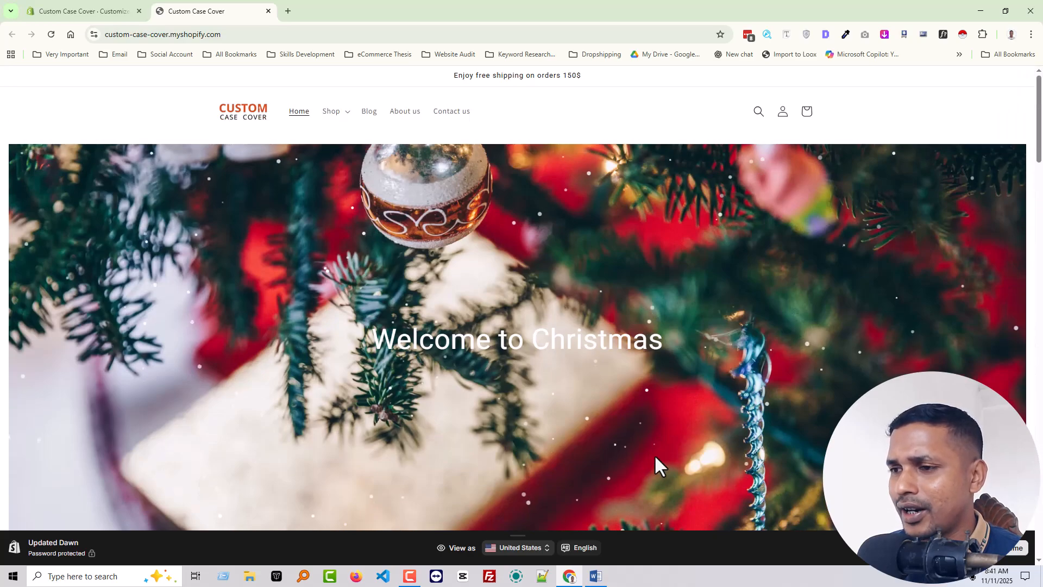
- Switch to the Word guide on snow animation and read it through the numbered instructions for creating the section file
click(595, 575)
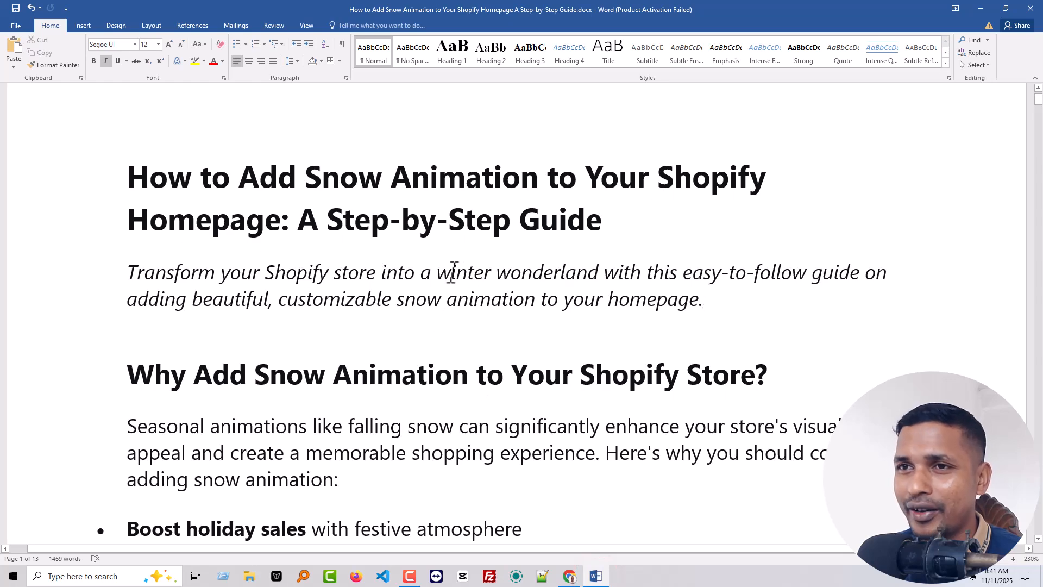
scroll(163, 361, down, 1)
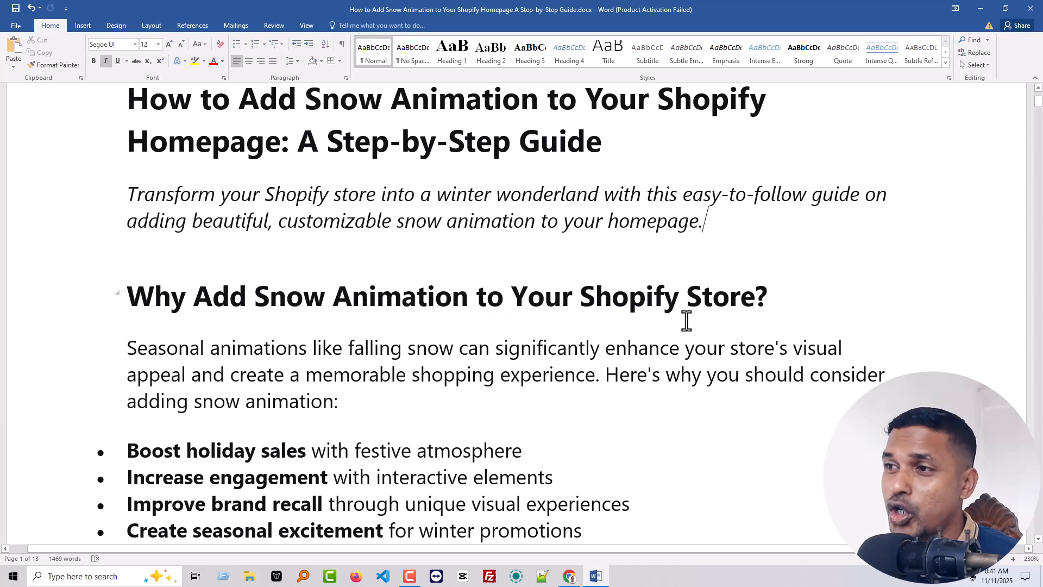
scroll(167, 289, down, 1)
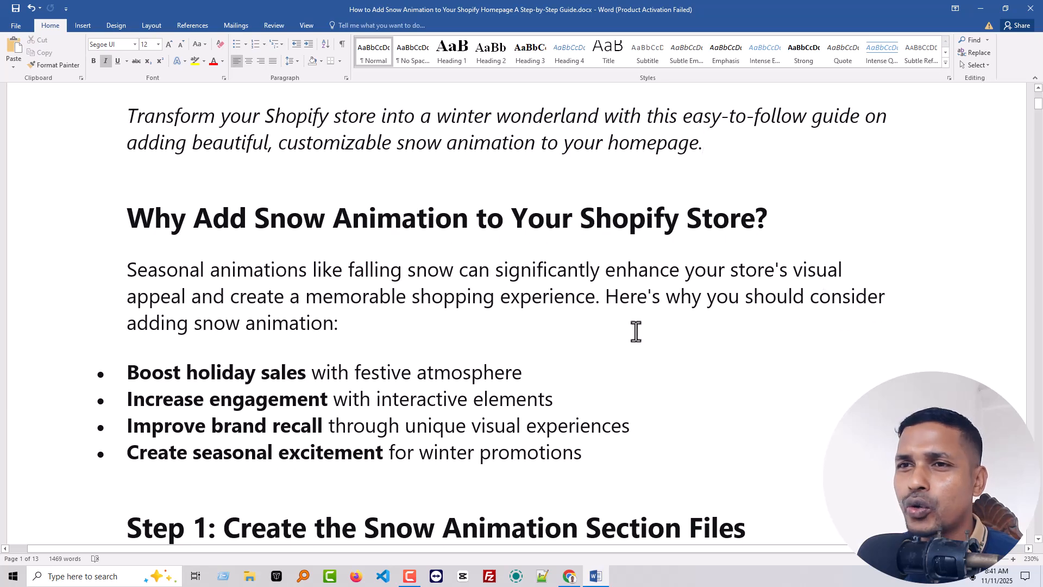
scroll(348, 351, down, 1)
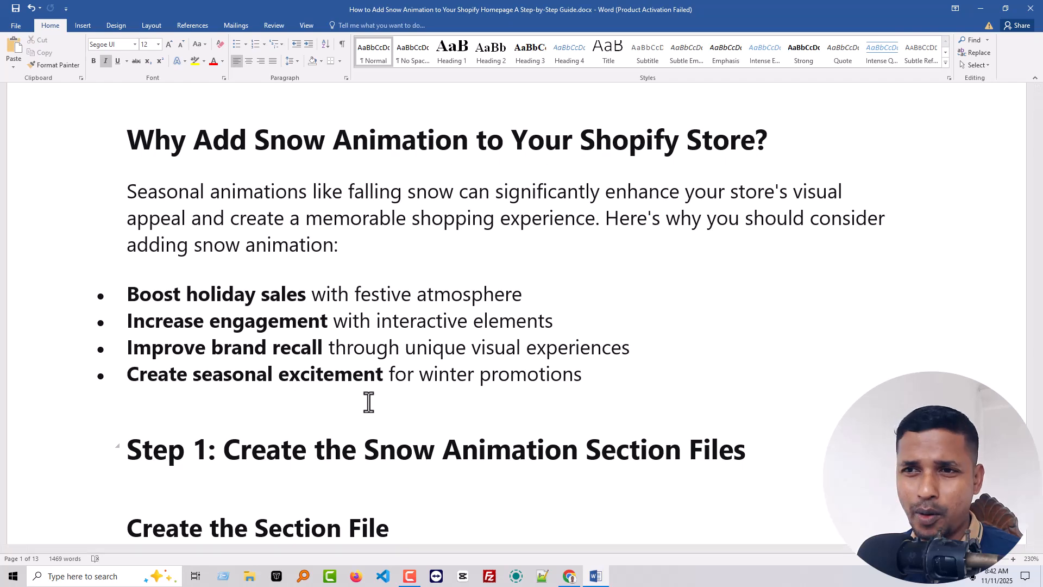
scroll(582, 281, down, 5)
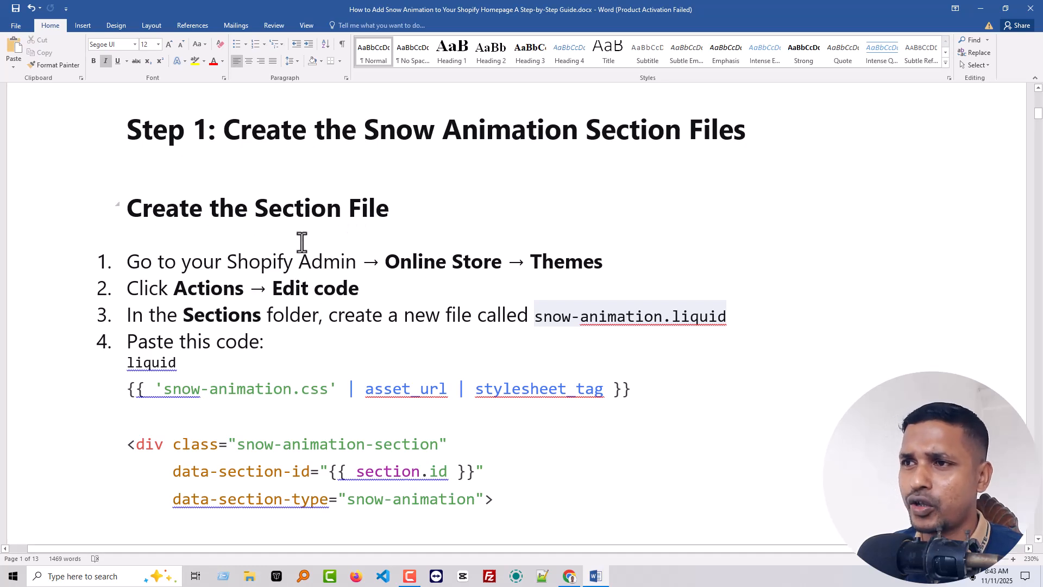
scroll(215, 236, down, 1)
drag(132, 185, 266, 262)
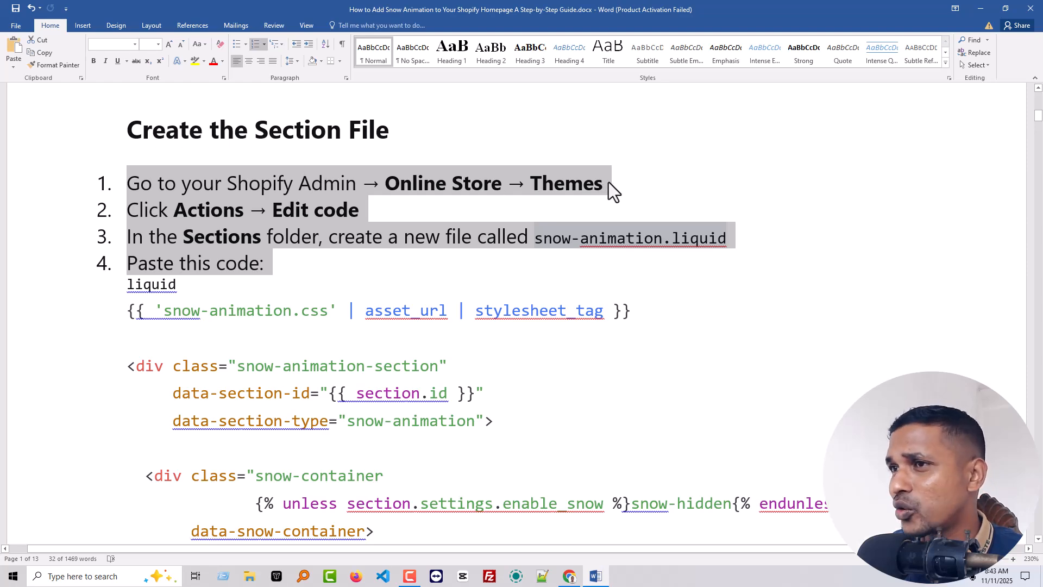
- Return to Chrome, leave the theme editor and open the Online Store's Themes page from the Shopify admin home
click(569, 576)
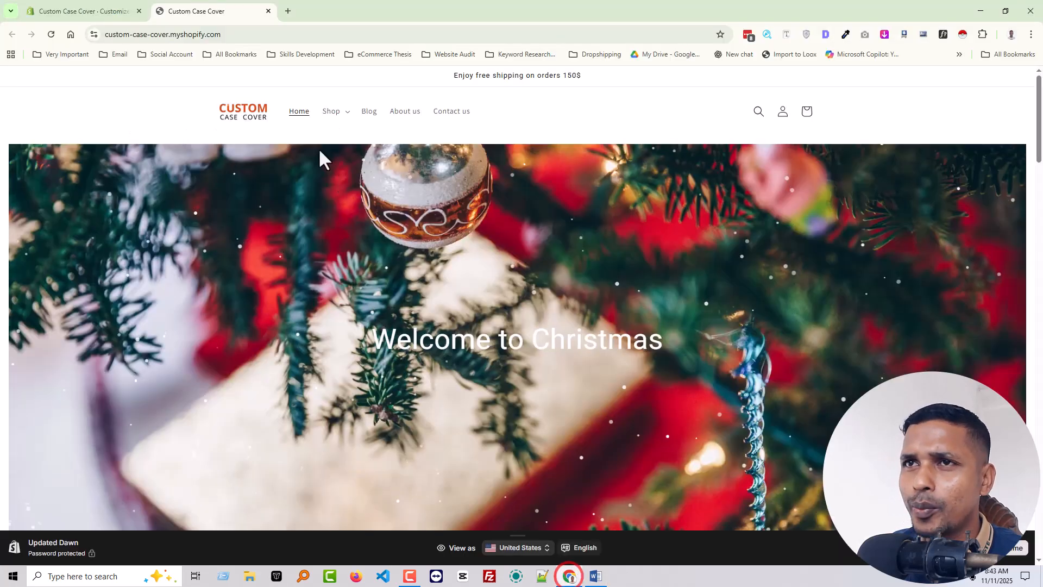
click(98, 10)
click(15, 81)
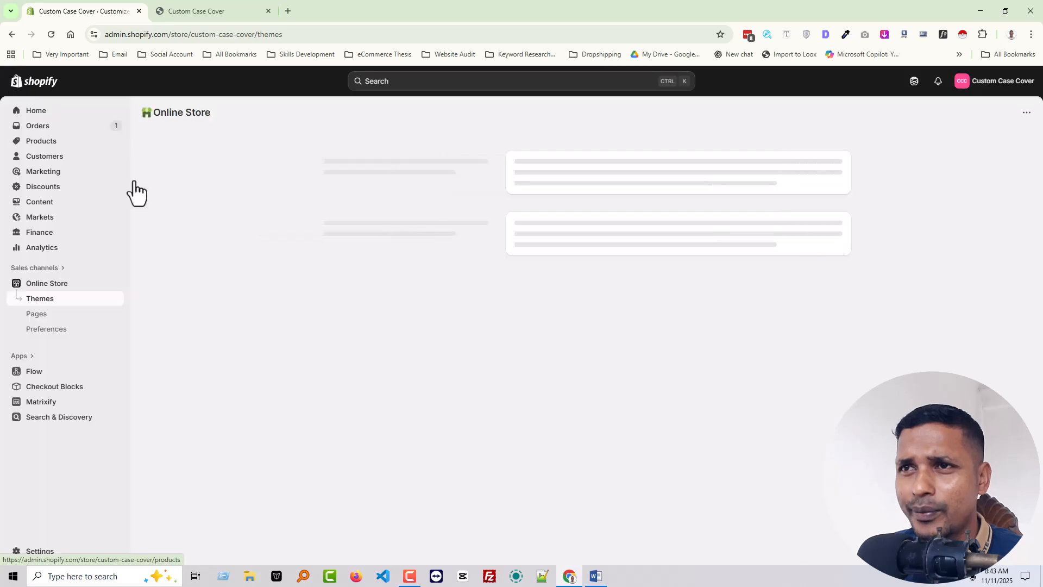
click(34, 112)
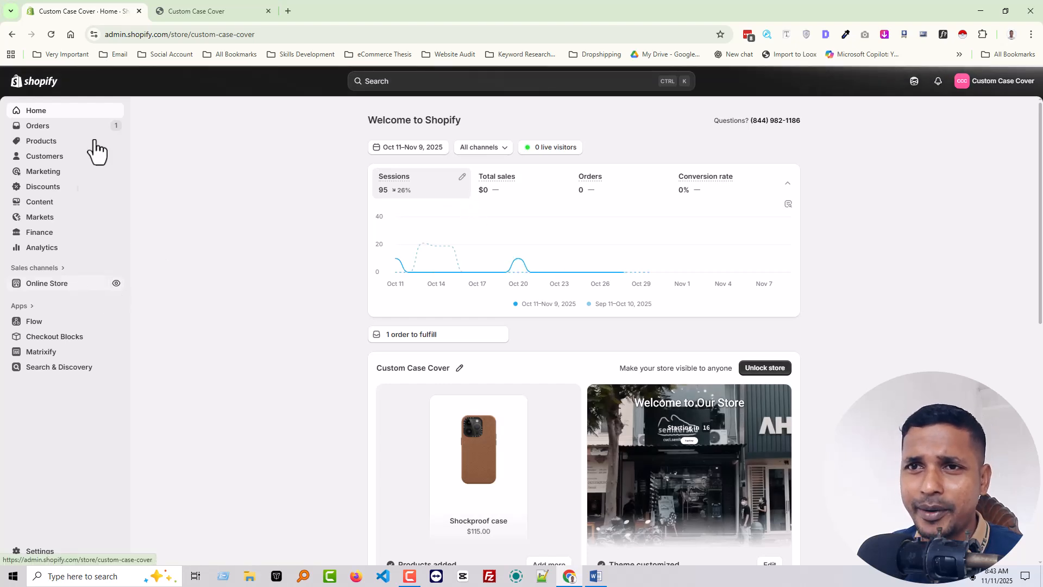
click(64, 284)
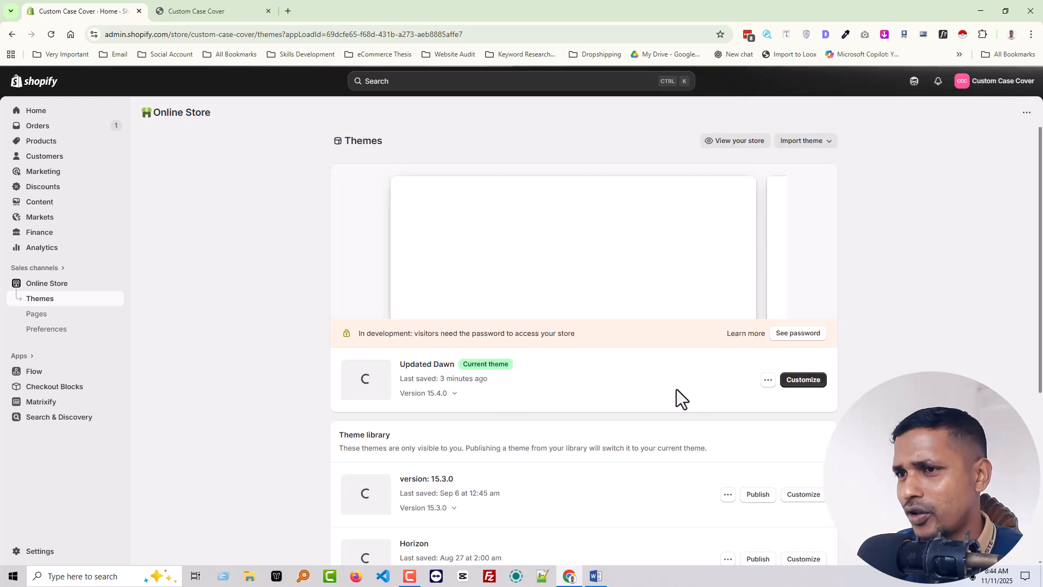
- Check the edit code instruction in the Word guide and open the Updated Dawn theme's code editor in Chrome
key(alt+Tab)
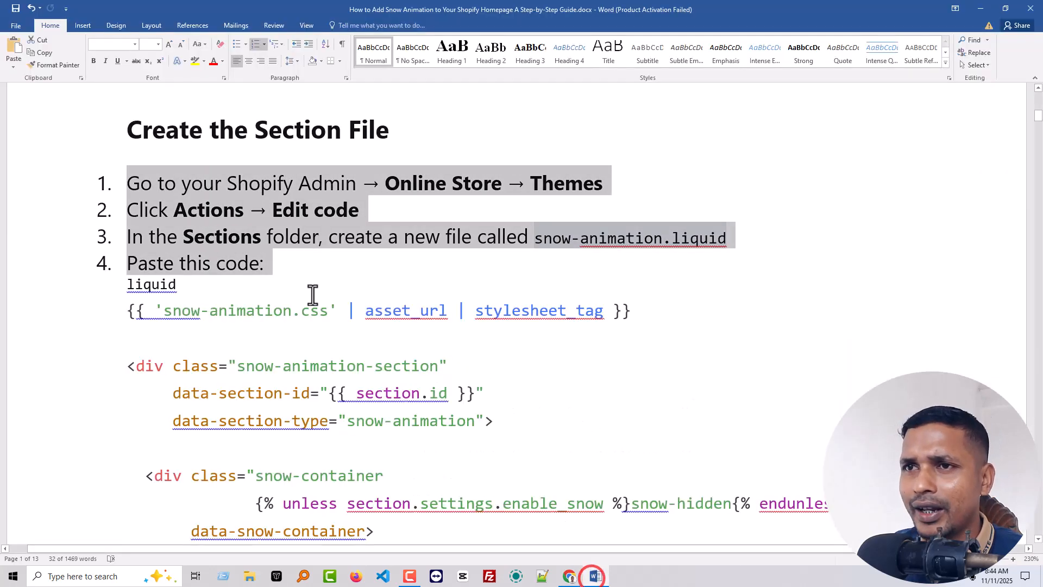
click(226, 209)
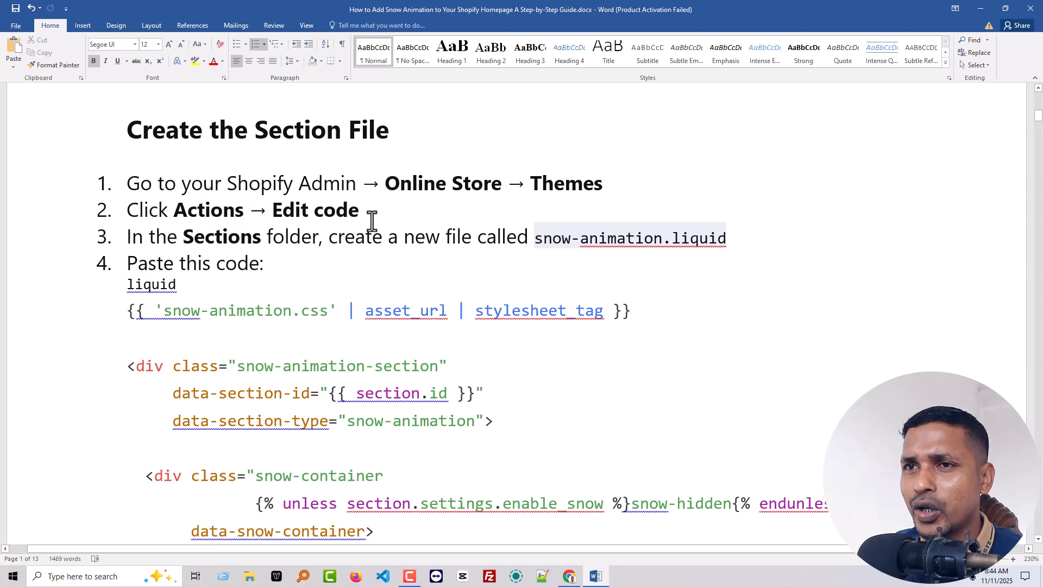
click(570, 575)
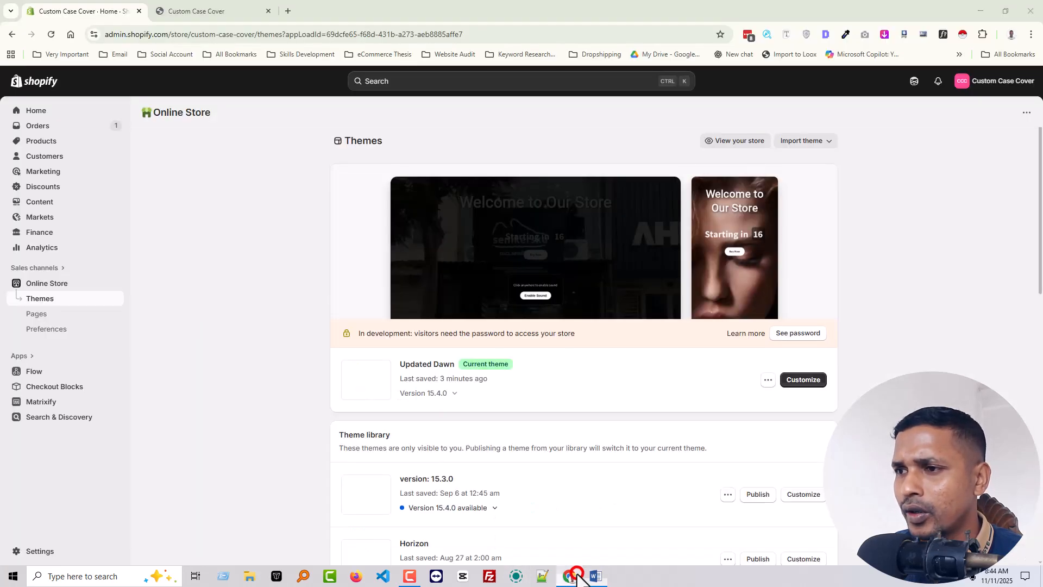
click(767, 380)
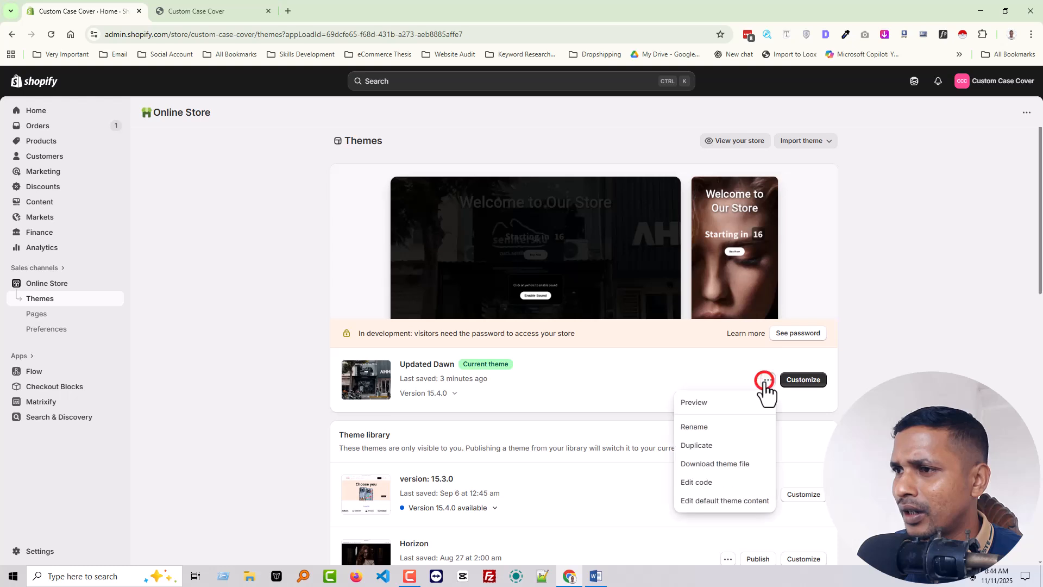
click(694, 482)
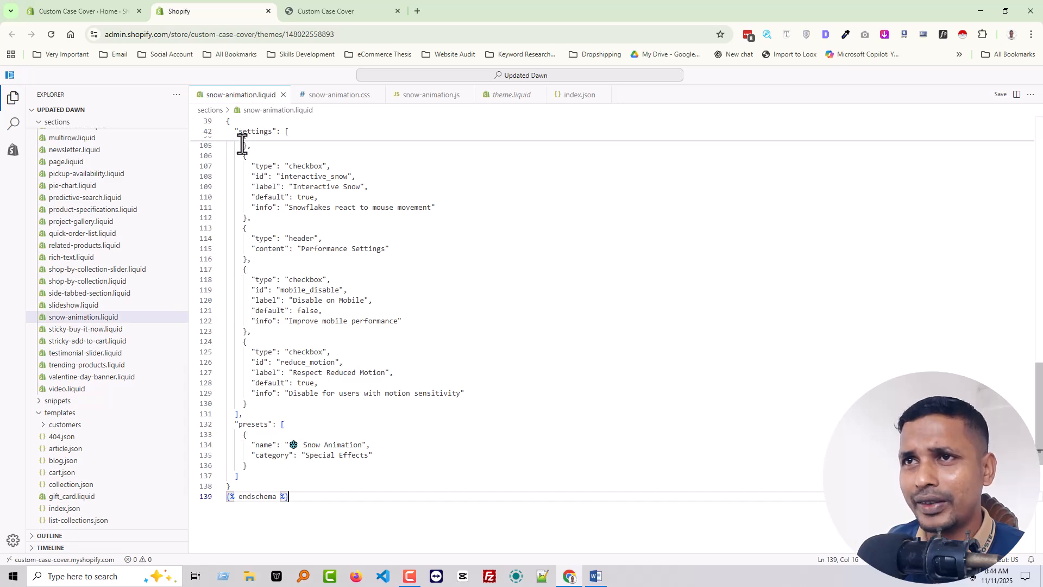
- Close all open files in the code editor and collapse every folder in the file explorer
click(282, 95)
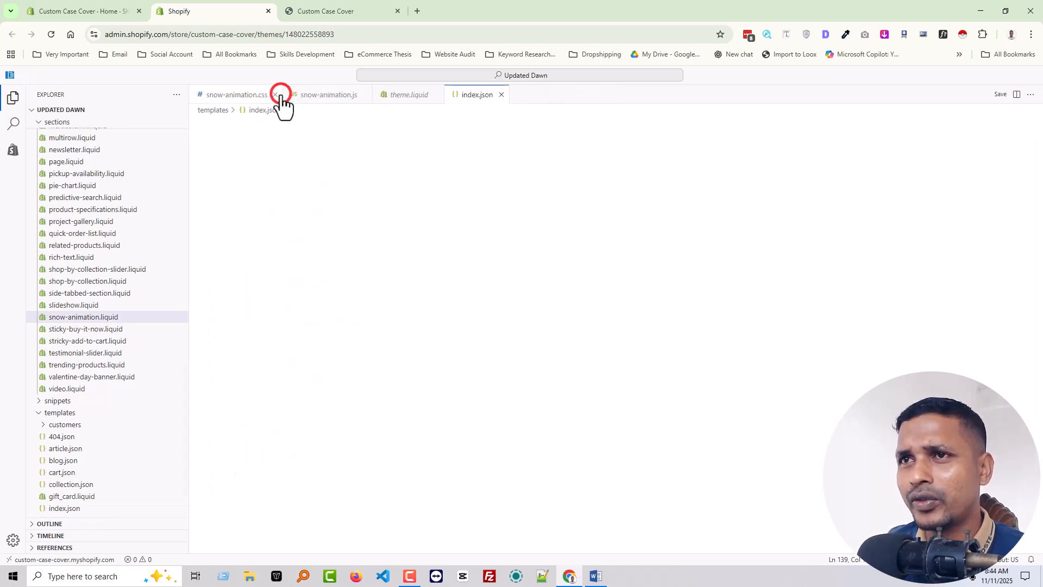
click(275, 95)
click(275, 95)
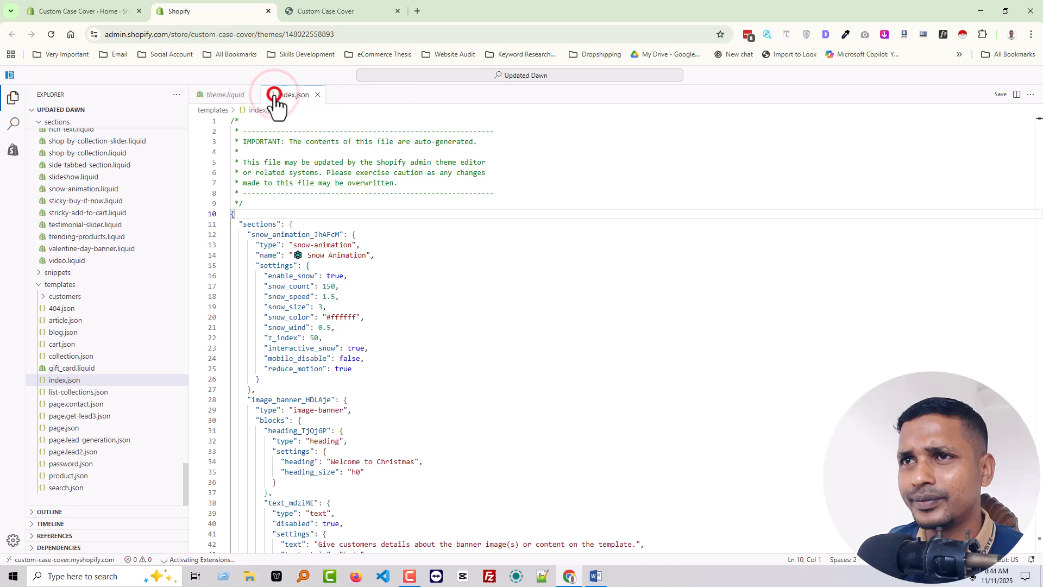
click(251, 95)
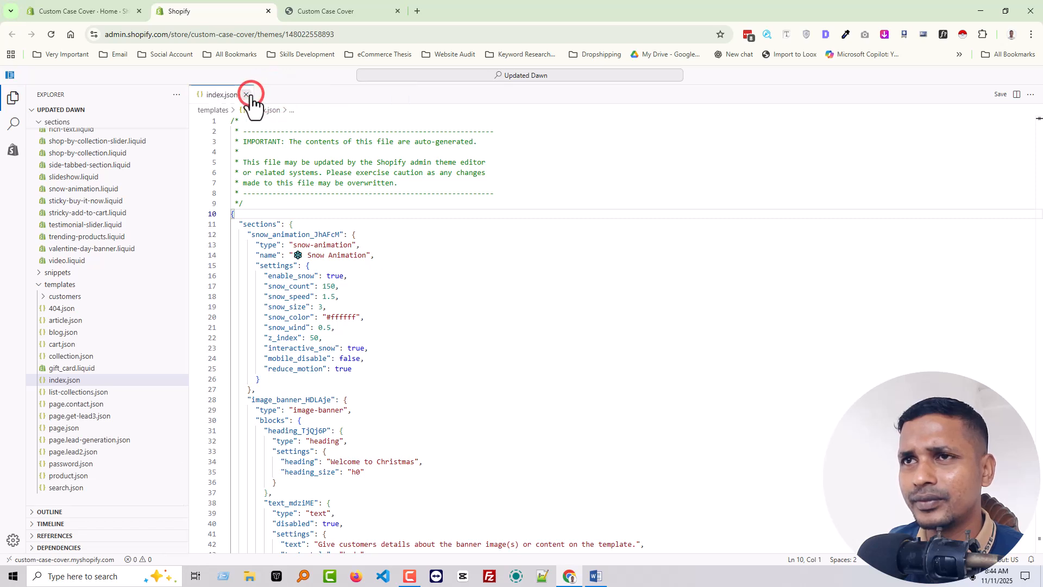
click(247, 95)
click(177, 109)
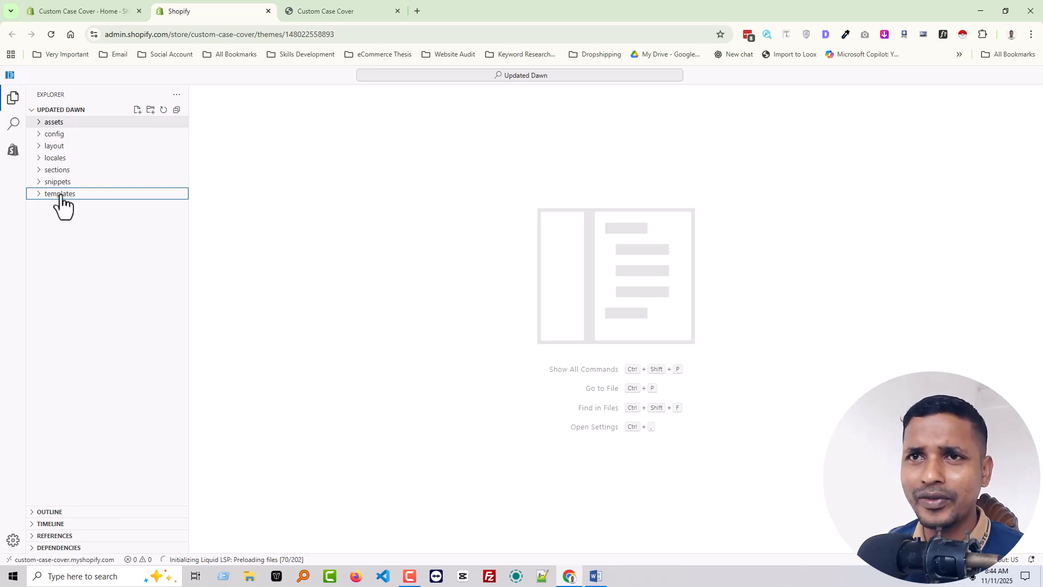
- Start a new file in the theme's sections folder and copy the file name snow-animation.liquid from the Word guide
click(40, 169)
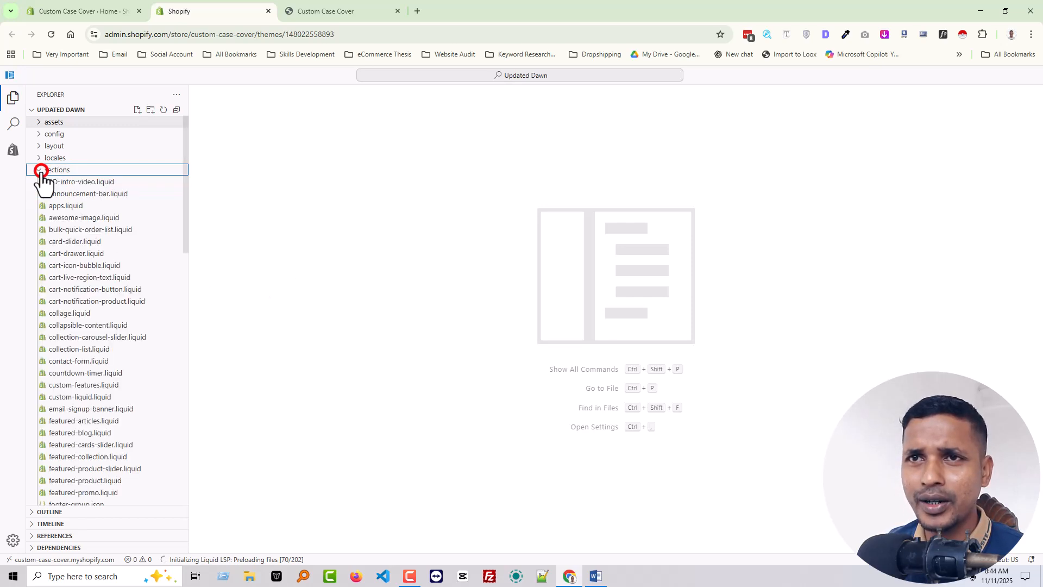
click(138, 111)
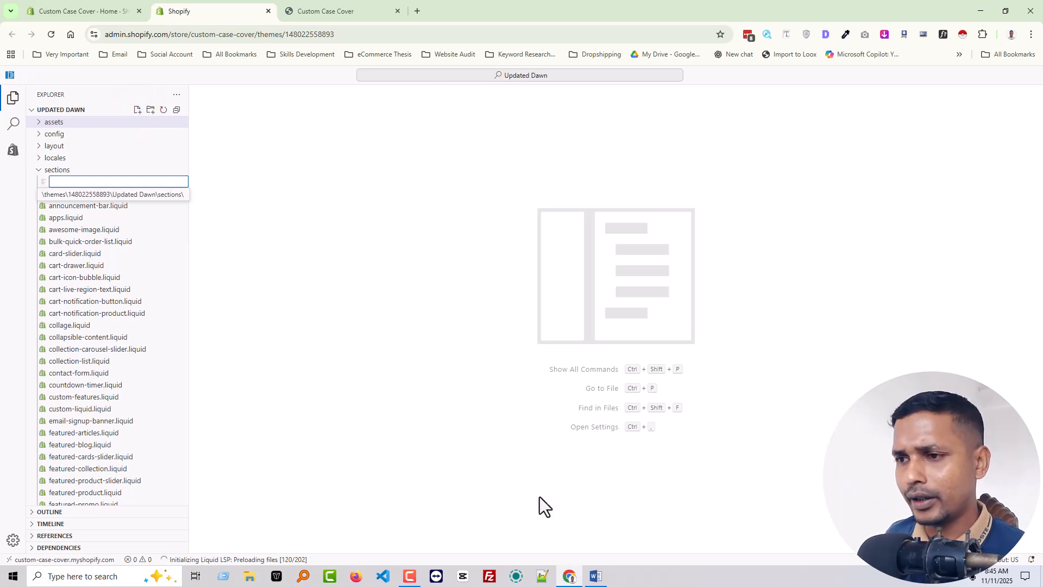
click(598, 577)
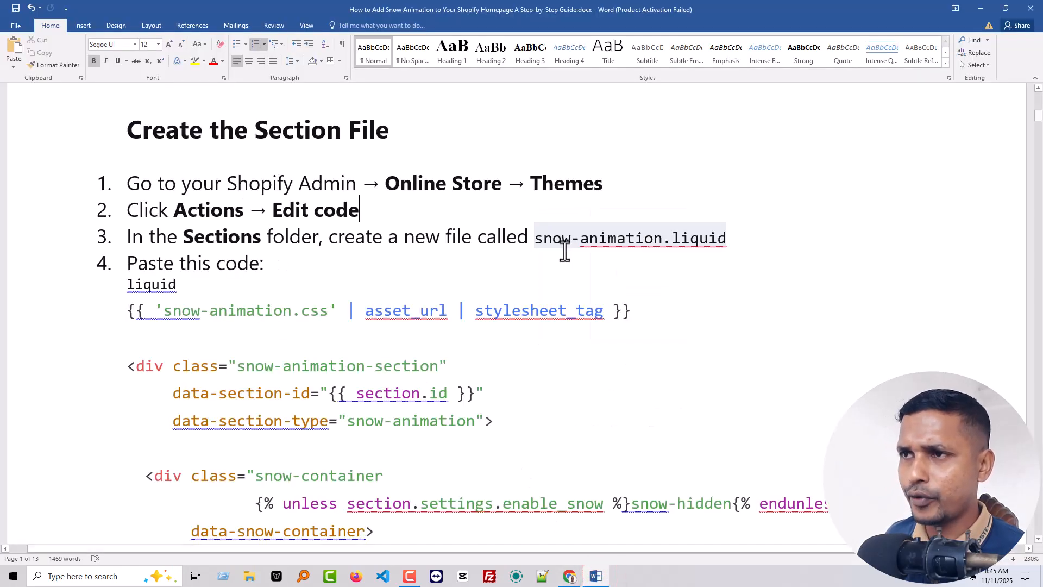
drag(529, 245, 719, 249)
key(ctrl+c)
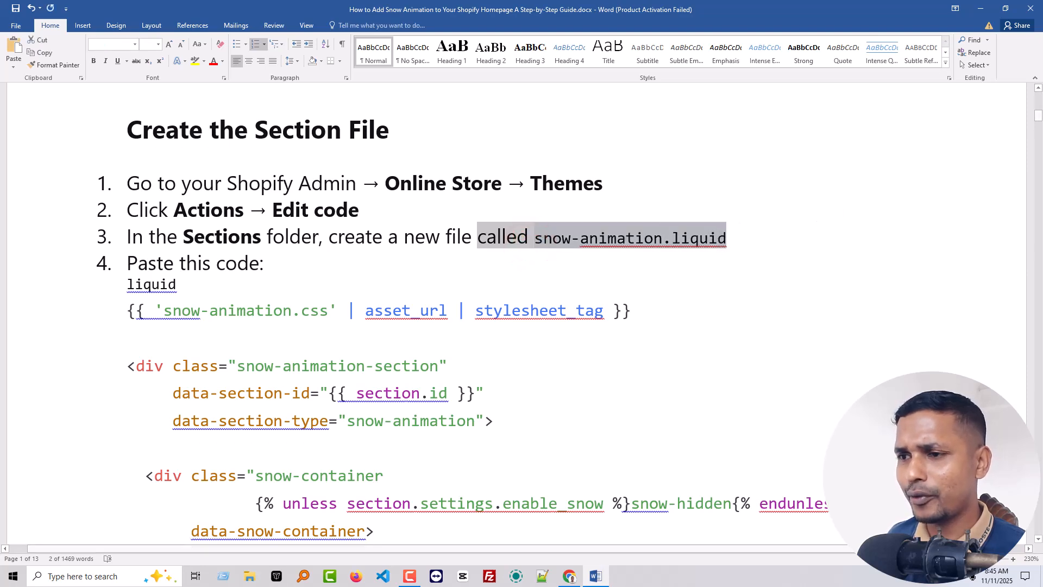
- Back in Chrome, find snow-animation.liquid by name, open it, and review its code and the sections folder
click(567, 577)
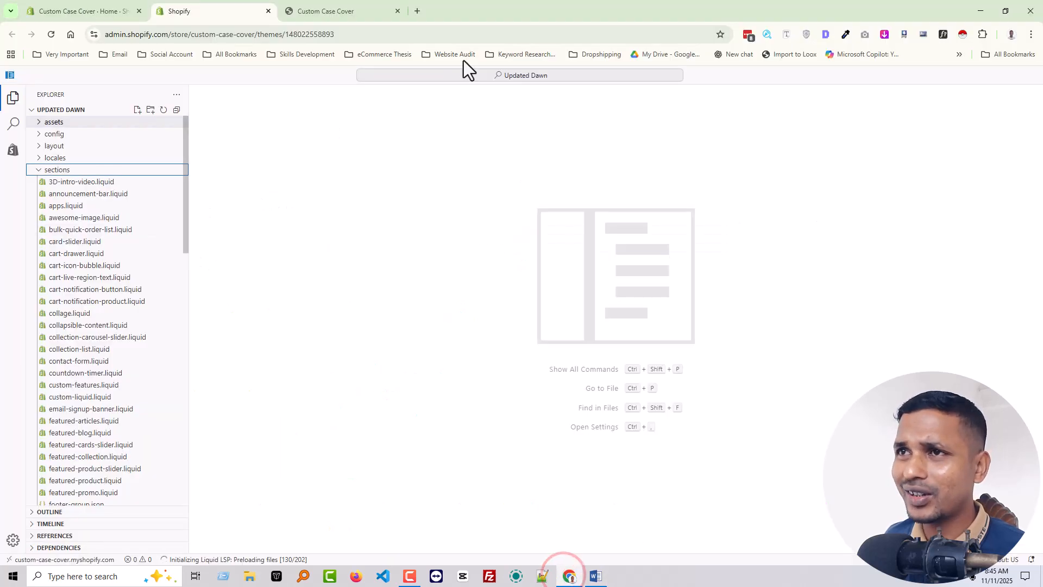
click(483, 75)
key(ctrl+v)
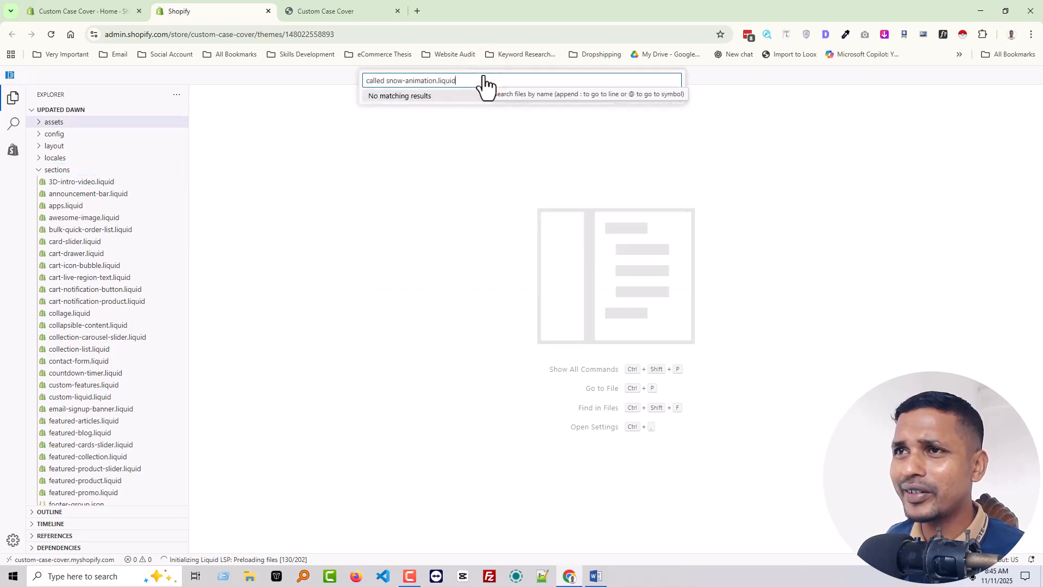
click(445, 83)
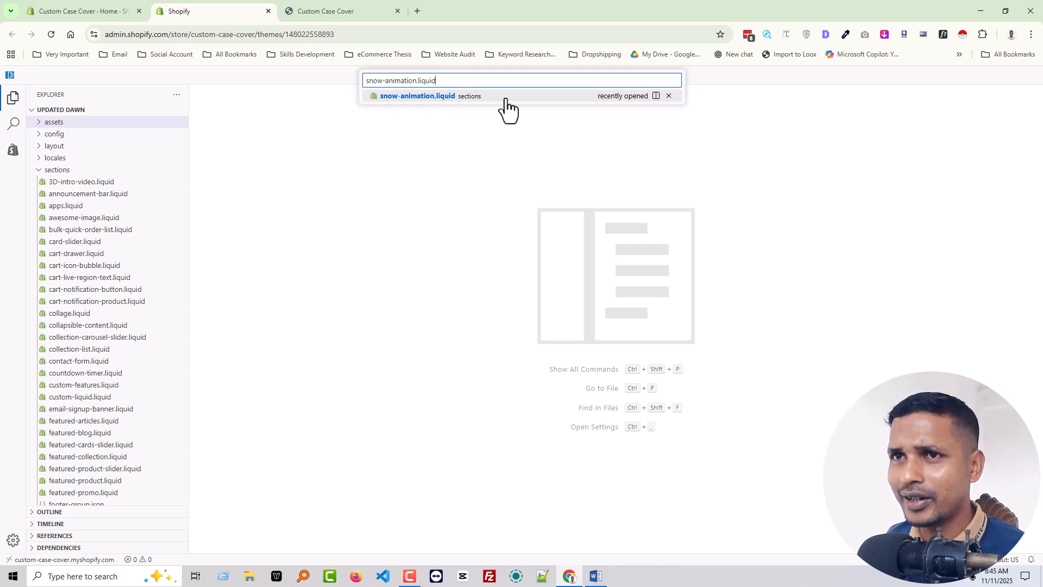
click(435, 97)
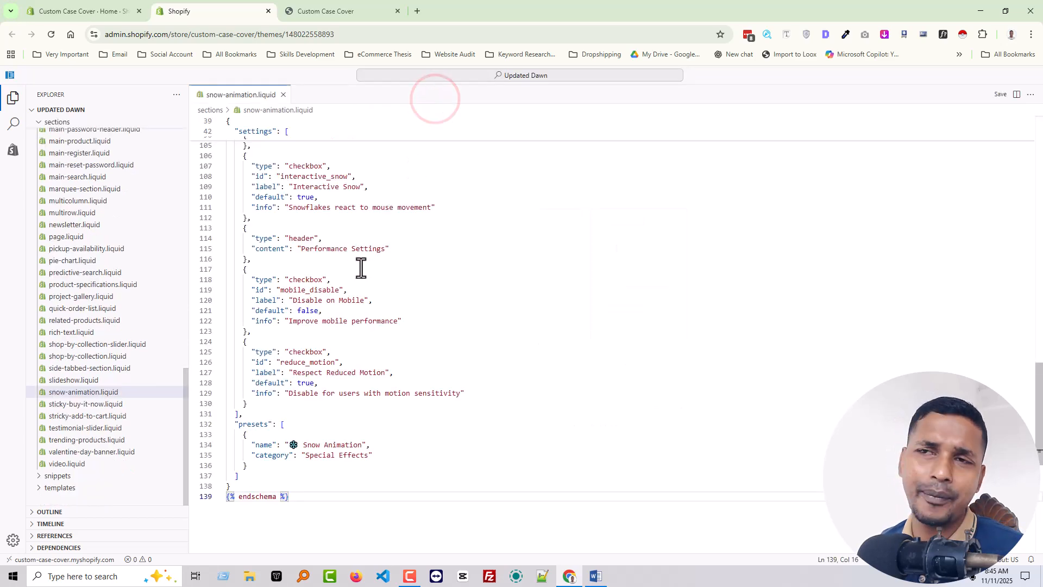
scroll(444, 347, up, 10)
scroll(461, 337, up, 12)
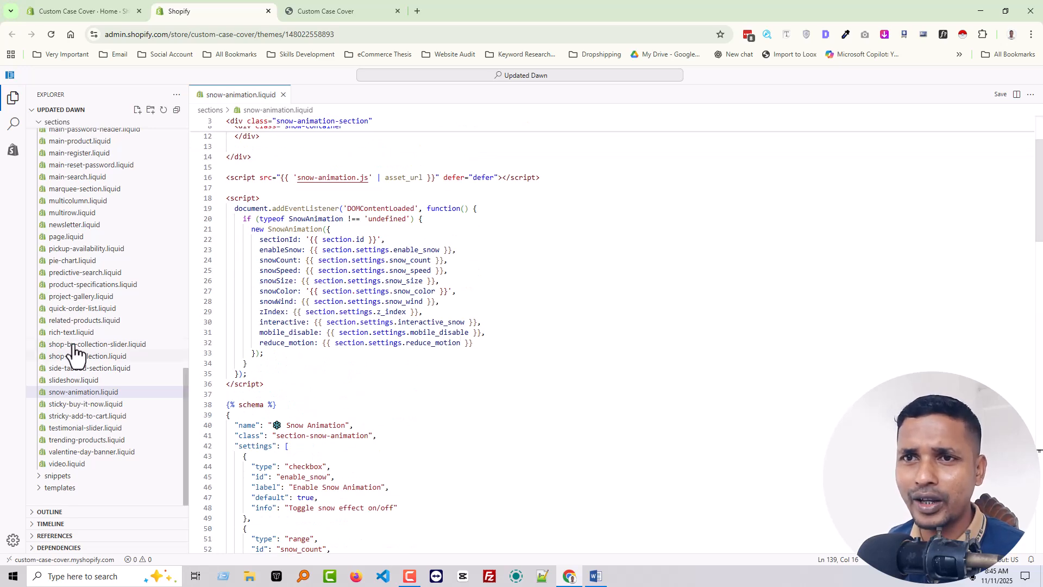
scroll(98, 271, up, 5)
scroll(108, 150, up, 10)
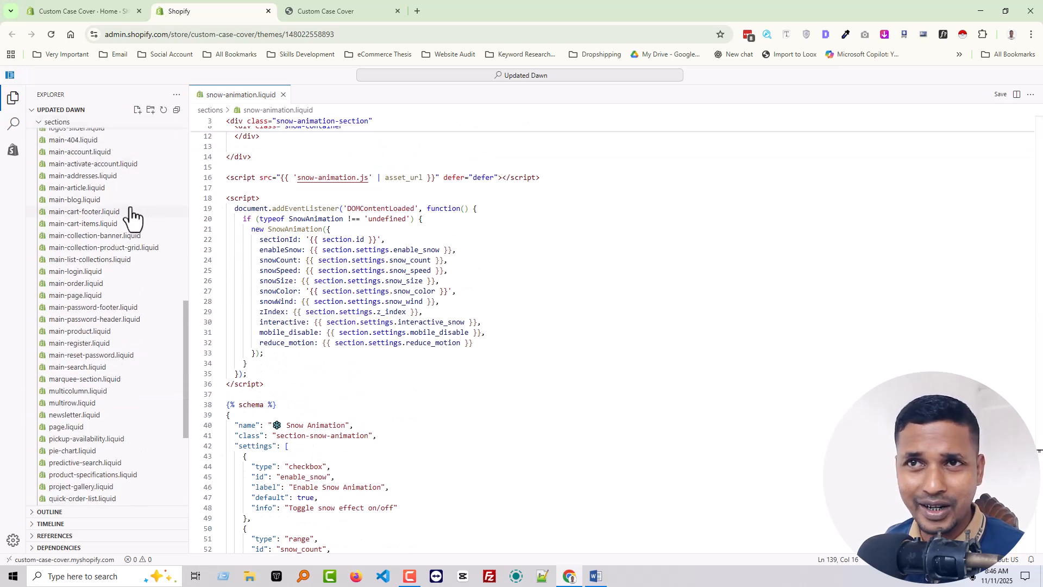
scroll(130, 214, up, 7)
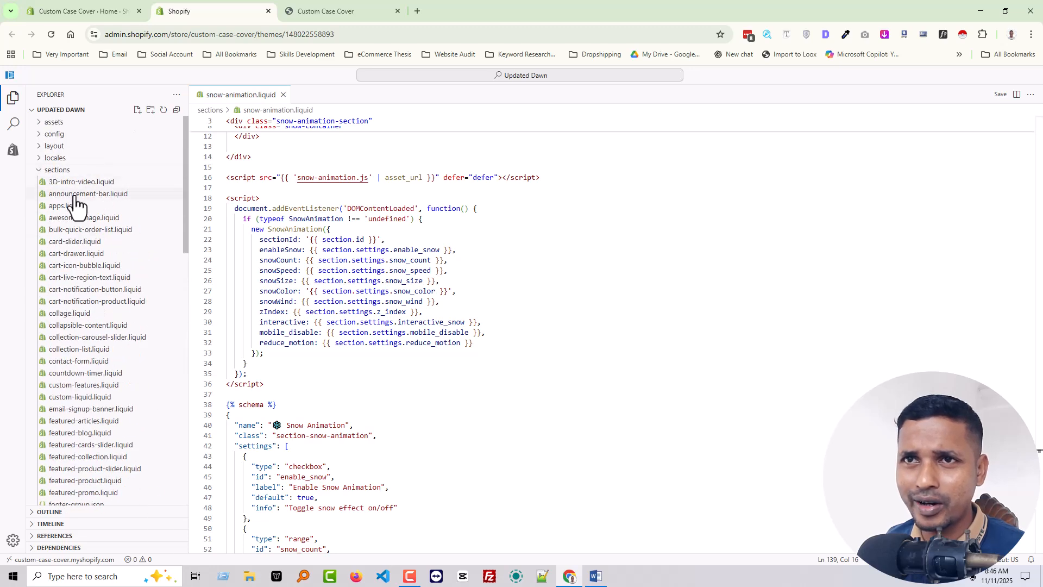
- Read the Word guide through to Create the CSS File, copy the name snow-animation.css, and return to Chrome
click(595, 575)
scroll(341, 319, down, 10)
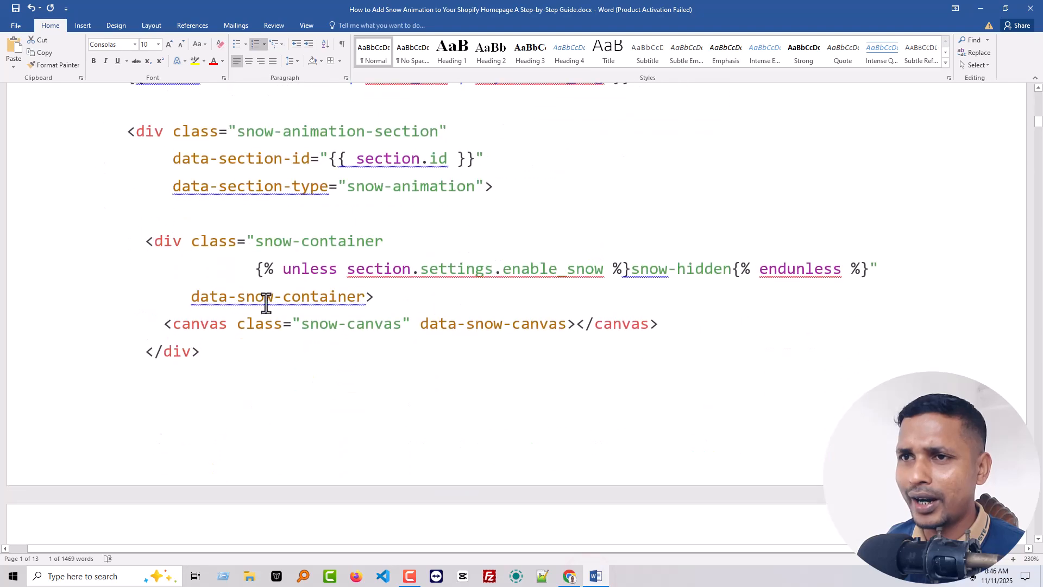
scroll(436, 307, down, 20)
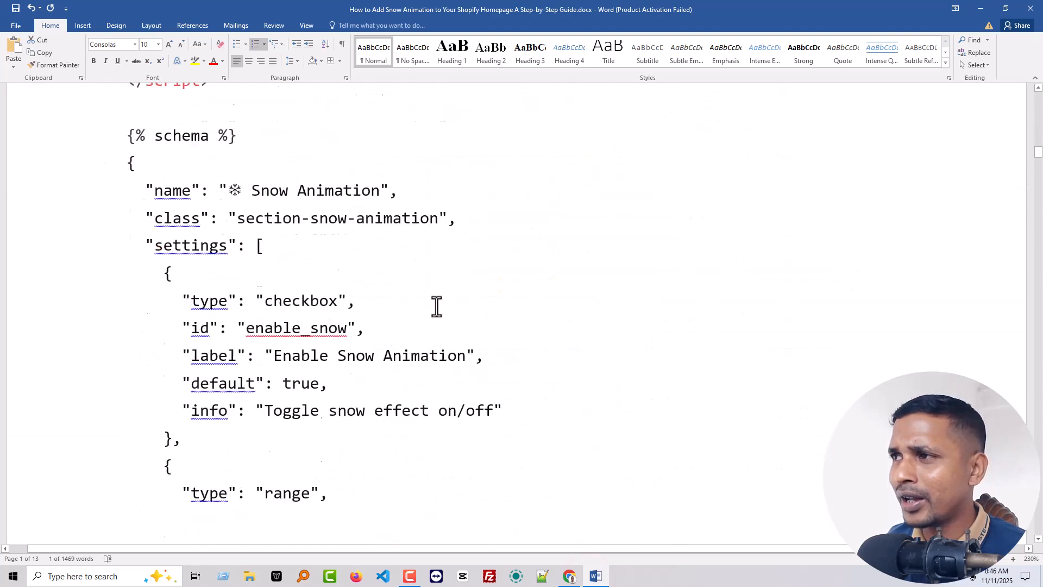
scroll(436, 307, down, 20)
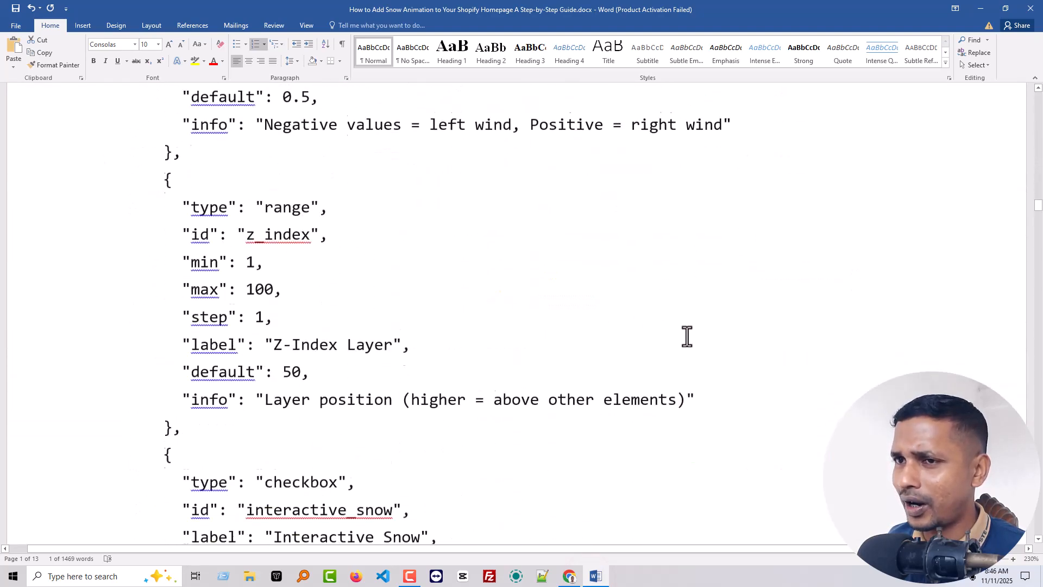
scroll(688, 335, down, 6)
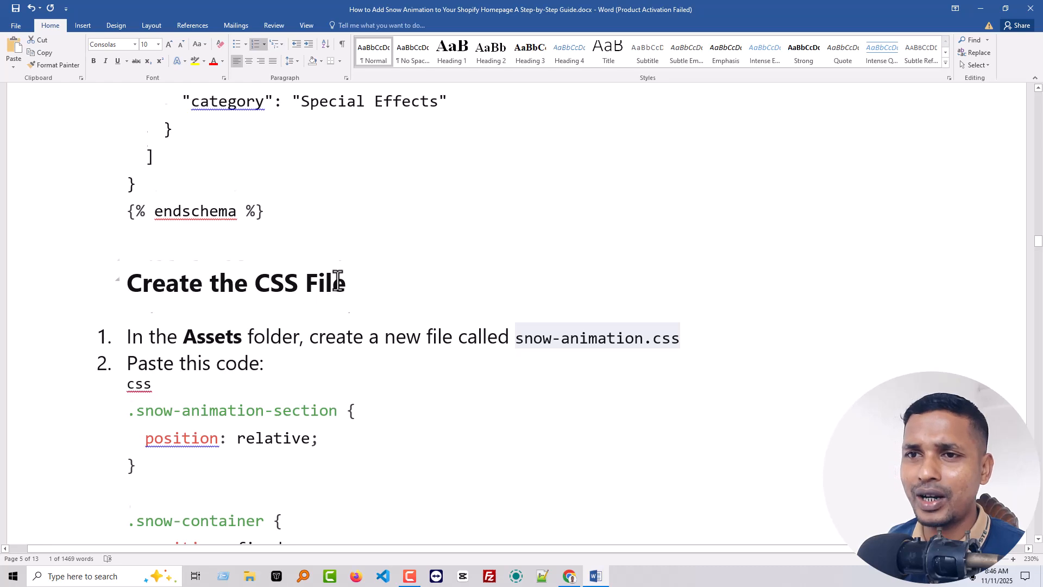
scroll(337, 281, down, 3)
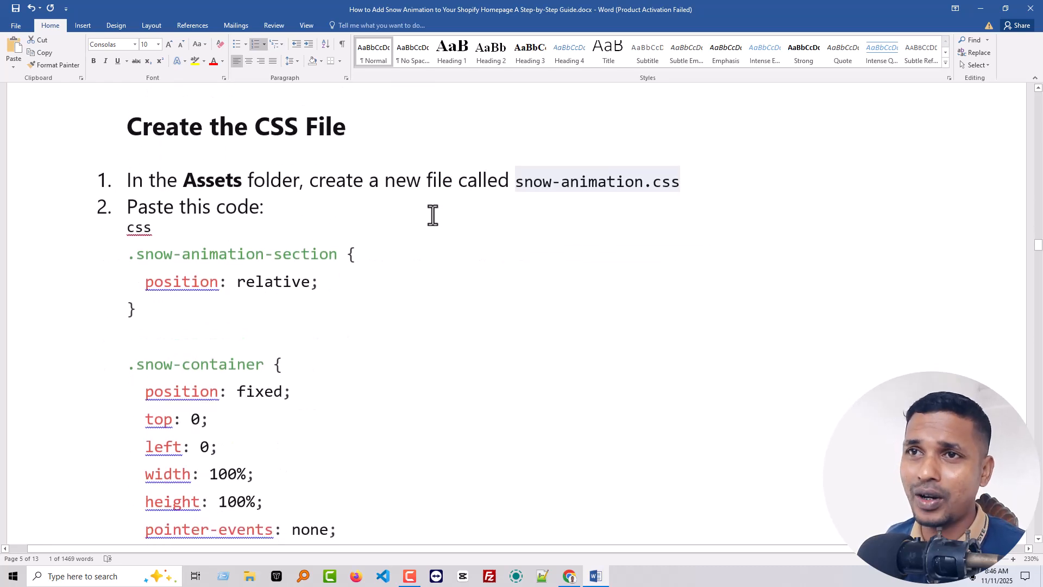
drag(511, 186, 672, 187)
key(ctrl+c)
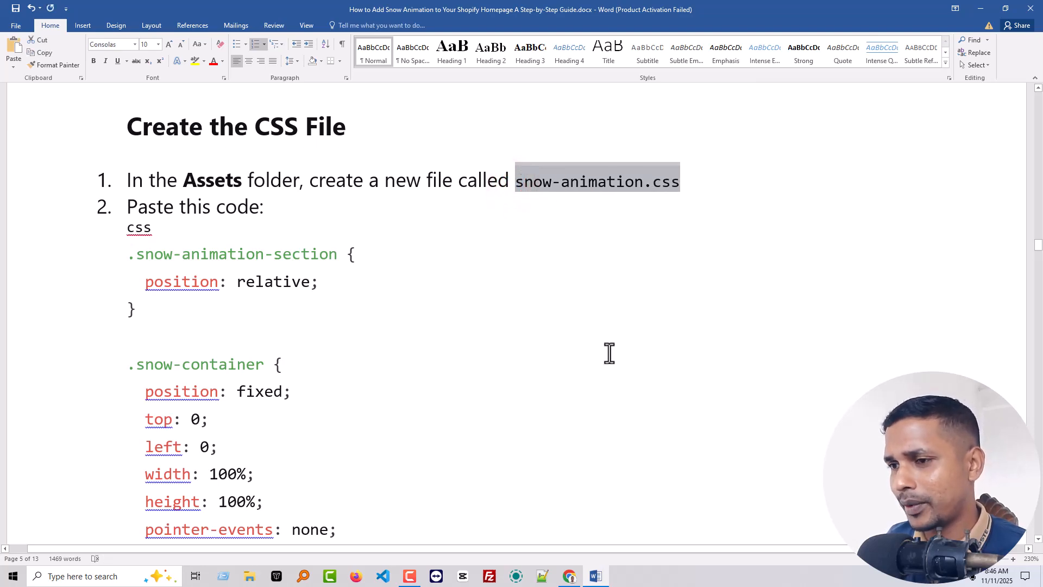
click(569, 575)
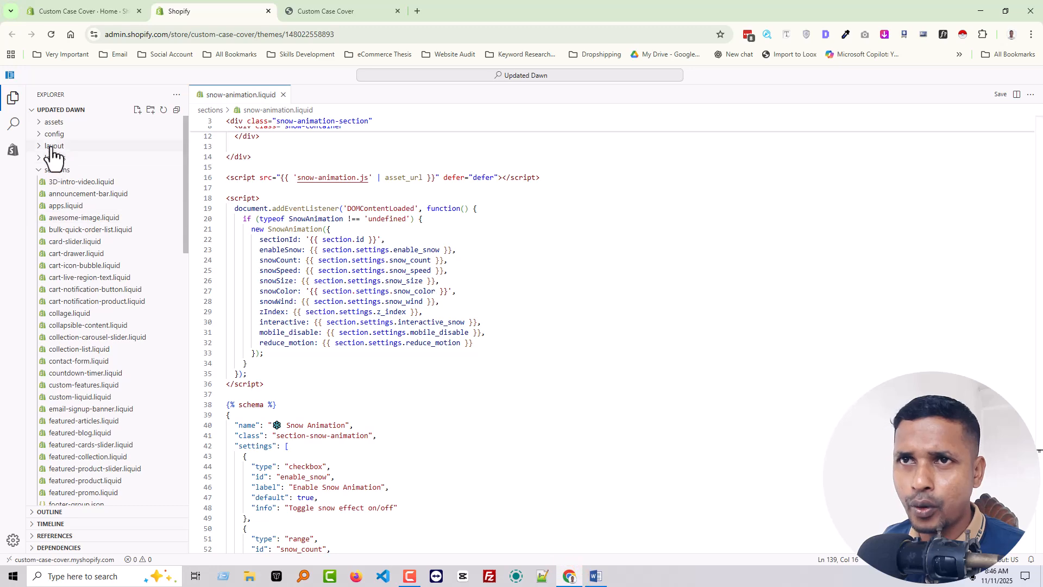
click(40, 122)
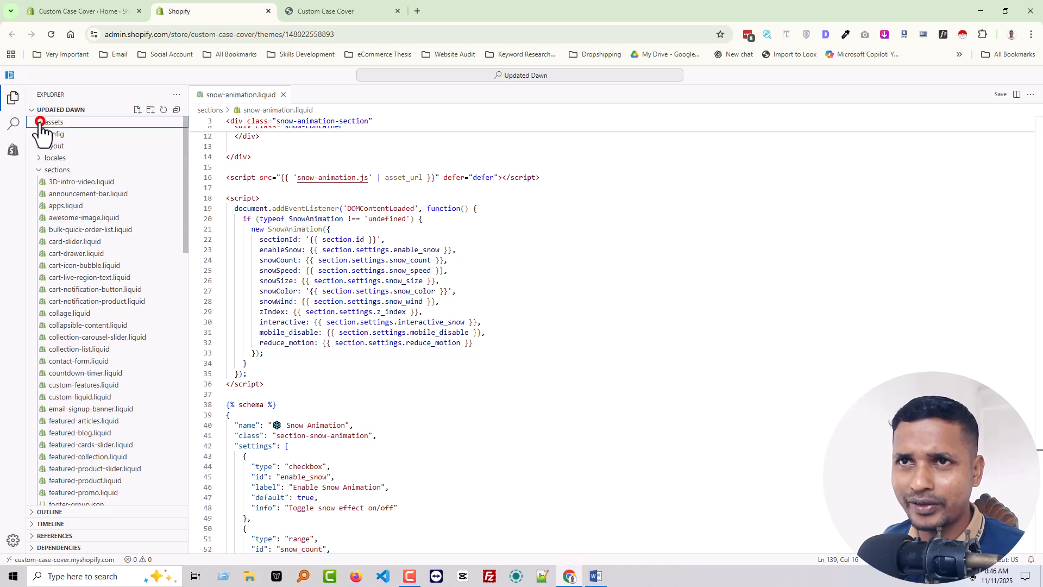
click(135, 108)
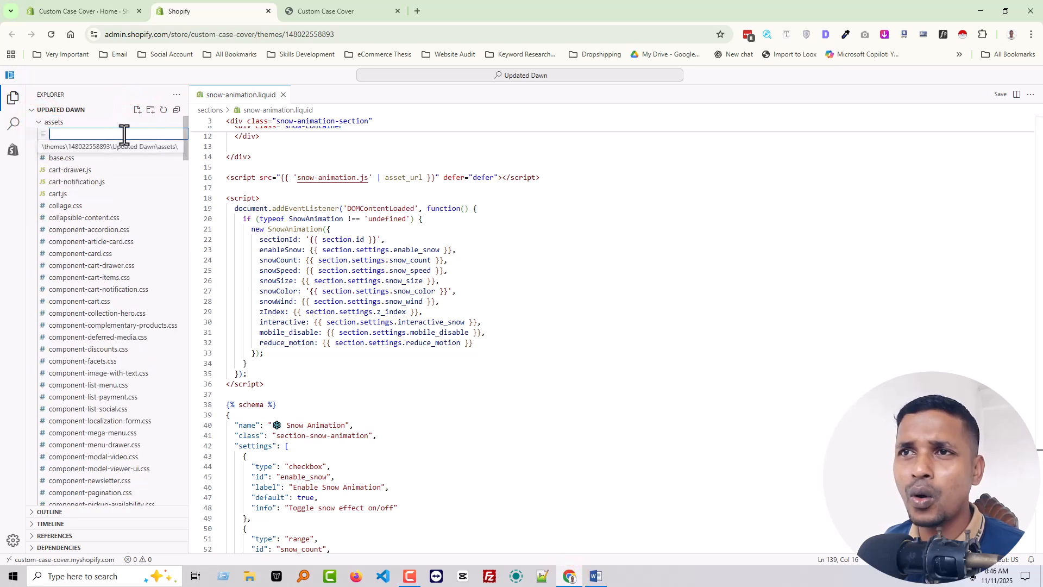
key(Escape)
- Search the theme files for the copied name snow-animation.css and open that file from the assets folder
click(380, 79)
click(380, 78)
click(384, 76)
key(ctrl+v)
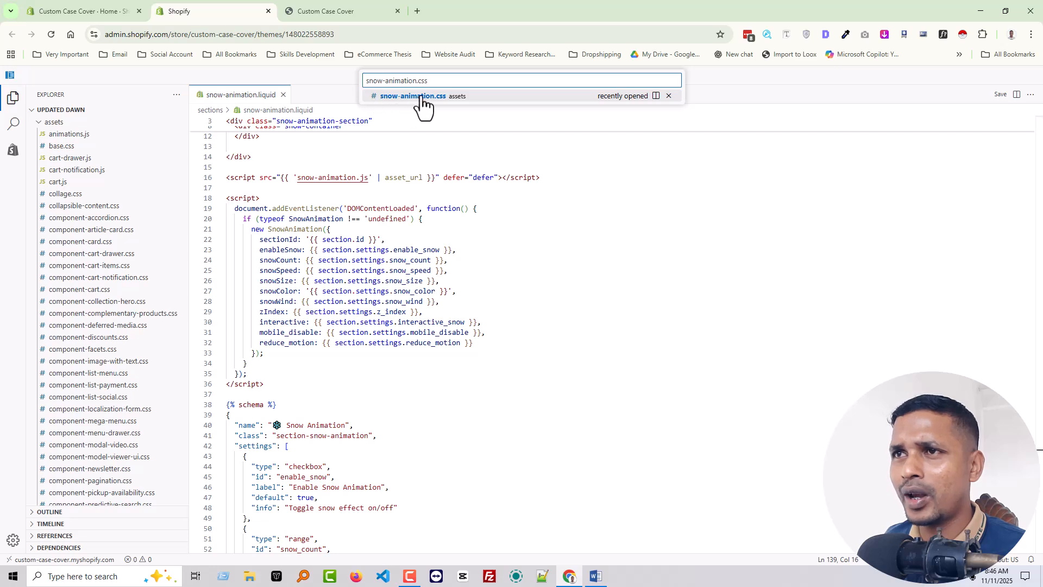
click(464, 105)
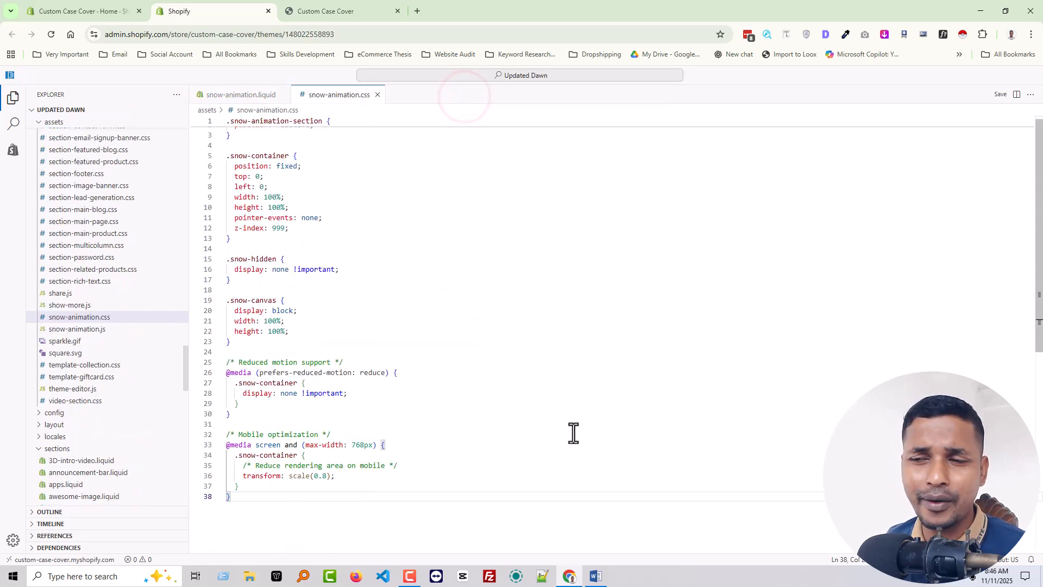
- Switch to the Word guide, go through the CSS code, and copy the file name snow-animation.js from the JavaScript instructions
click(595, 577)
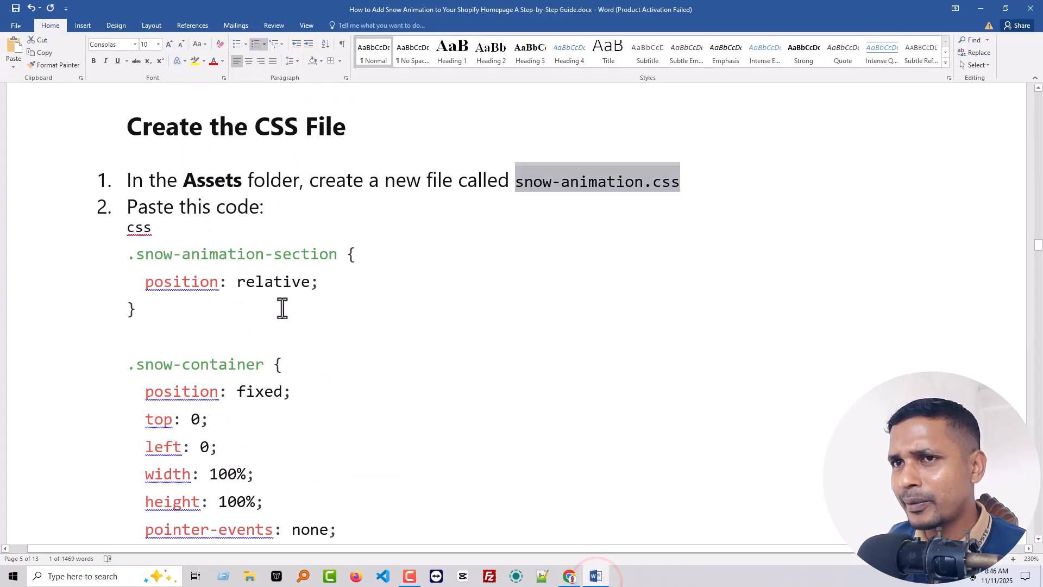
scroll(281, 308, down, 2)
scroll(282, 315, down, 15)
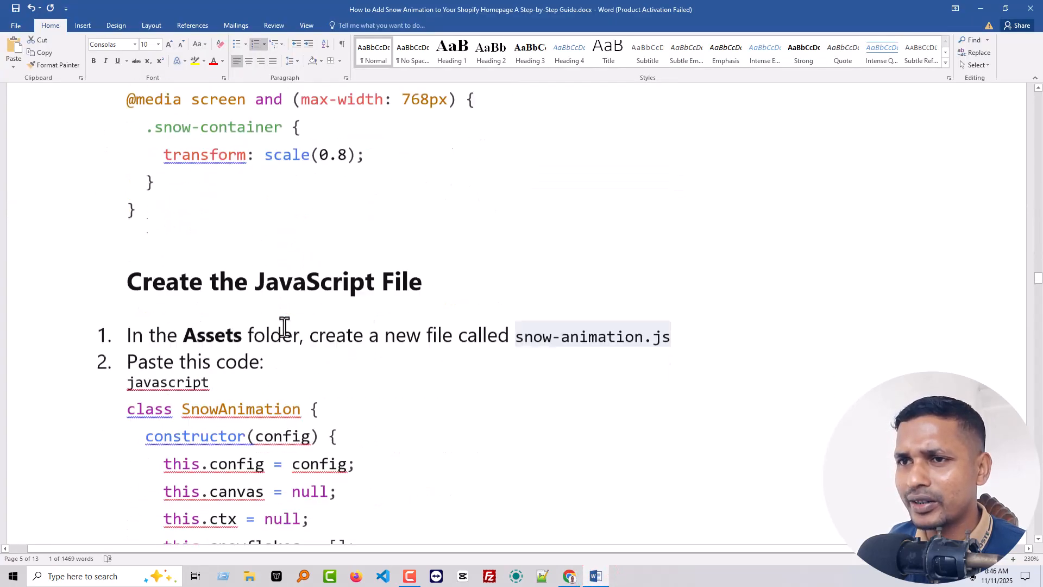
scroll(286, 326, up, 10)
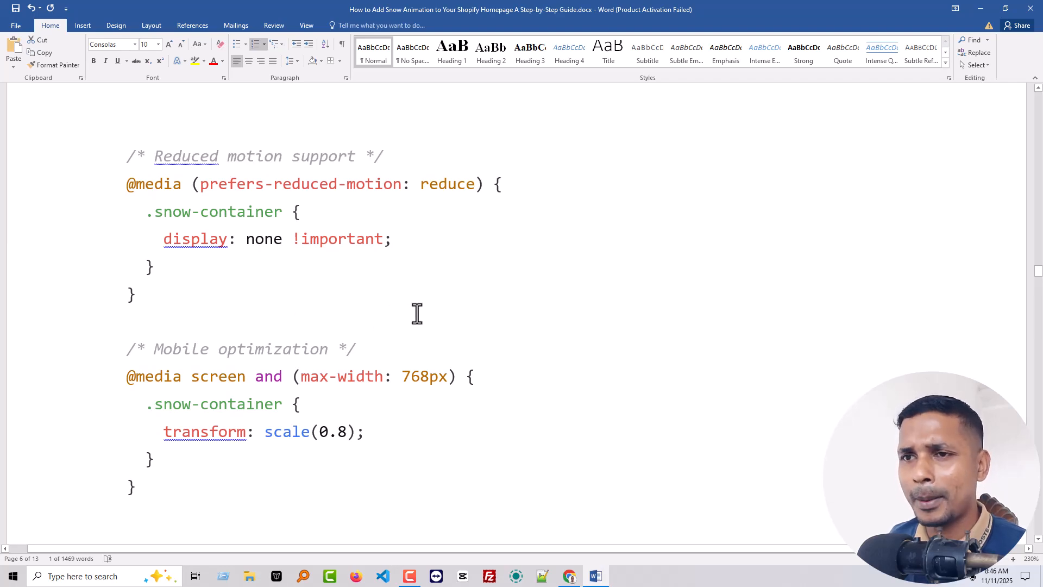
scroll(416, 314, down, 5)
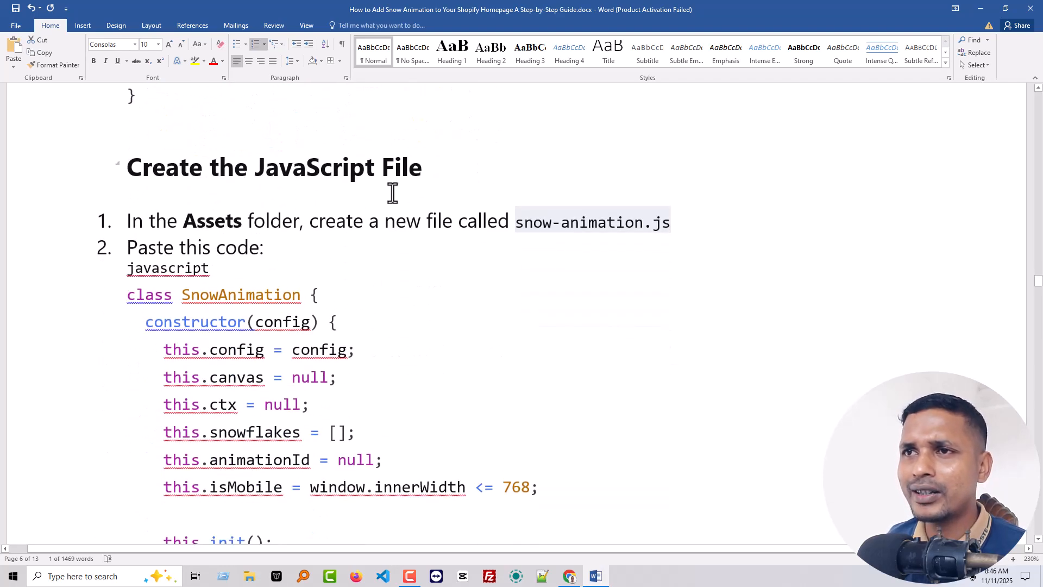
scroll(326, 228, down, 1)
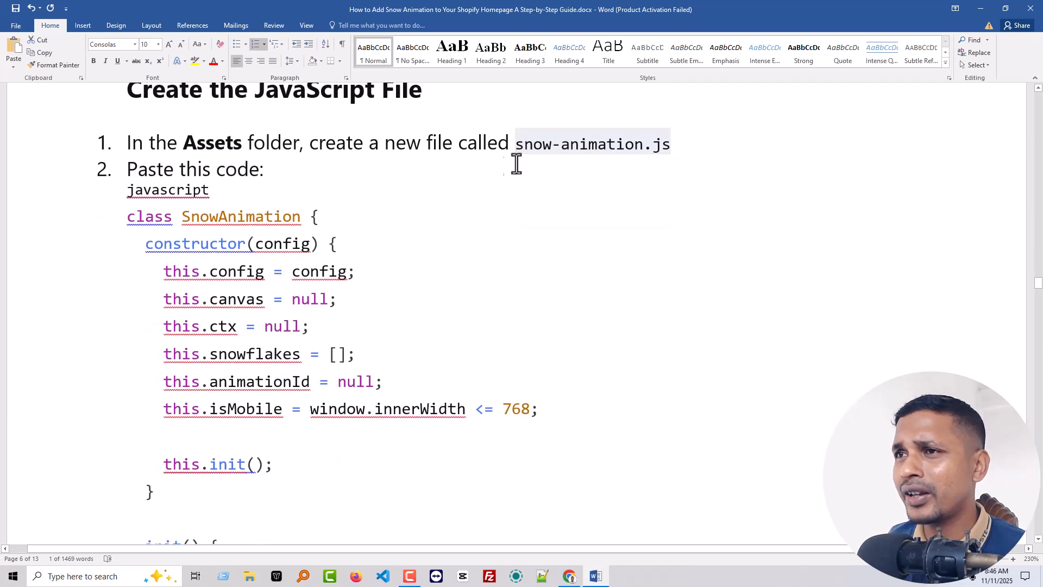
drag(519, 145, 673, 145)
key(ctrl+c)
scroll(505, 517, up, 1)
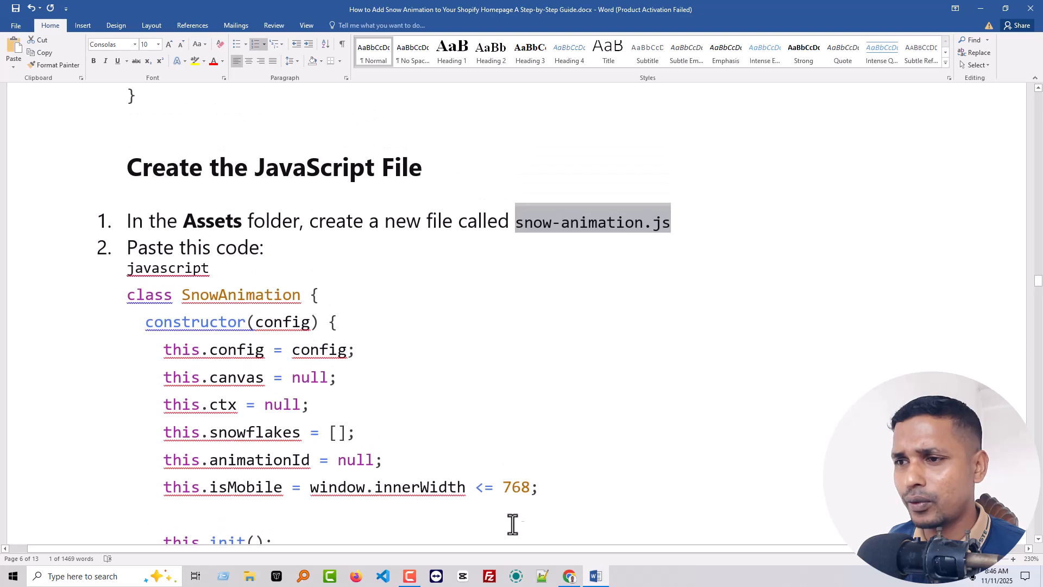
- Return to Chrome, search the theme files for snow-animation.js and open that file from the assets folder
click(569, 575)
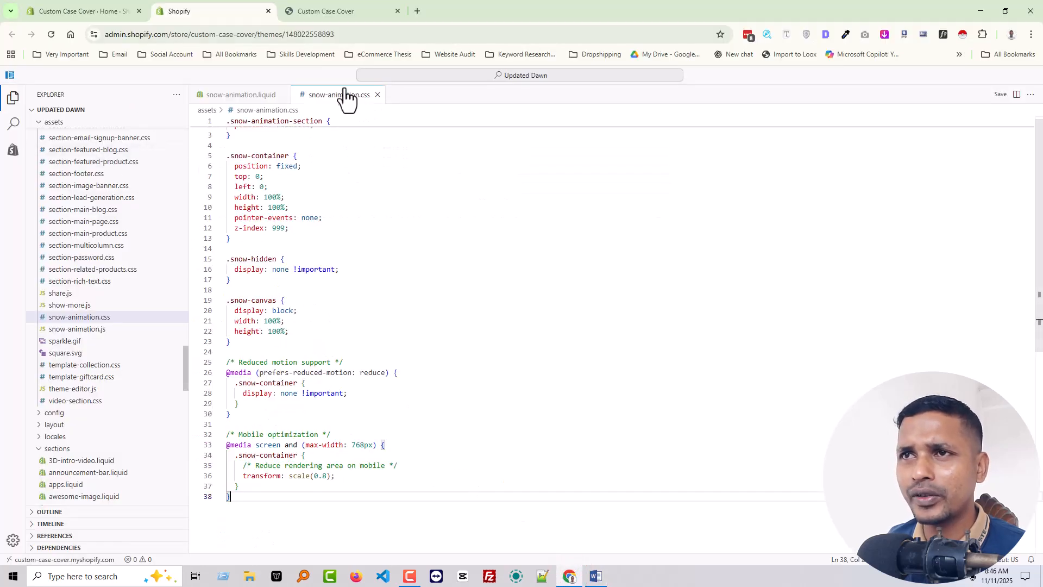
click(449, 76)
key(ctrl+v)
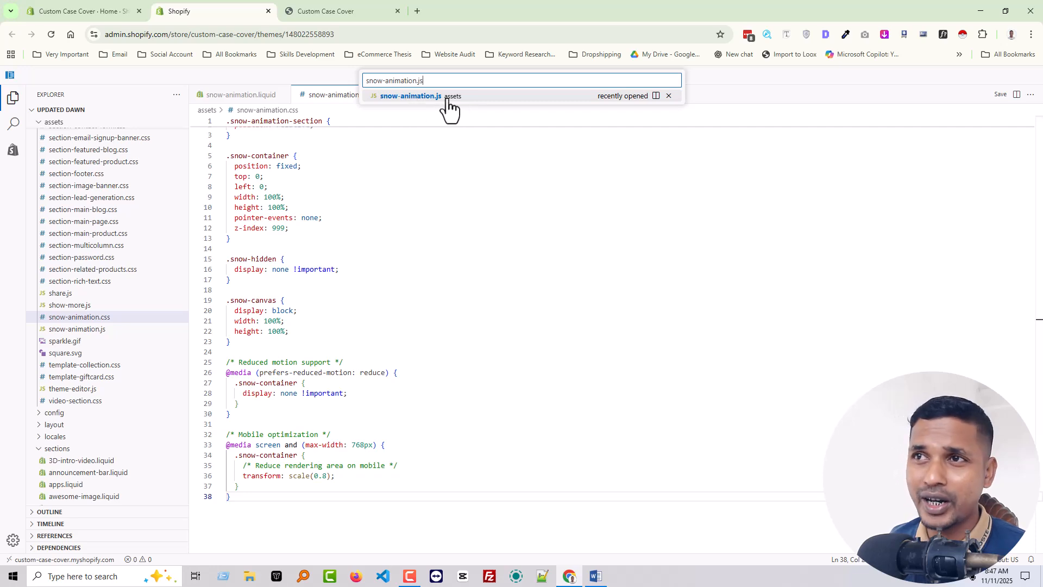
click(469, 98)
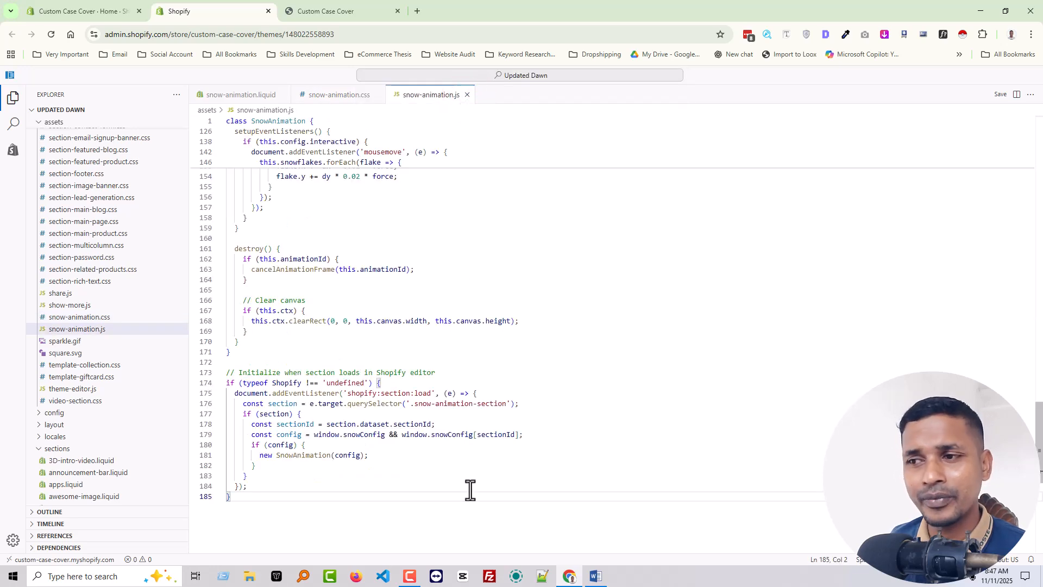
- Switch to the Word guide and read through the JavaScript code to Step 2: Add Snow Animation to Your Homepage
click(595, 576)
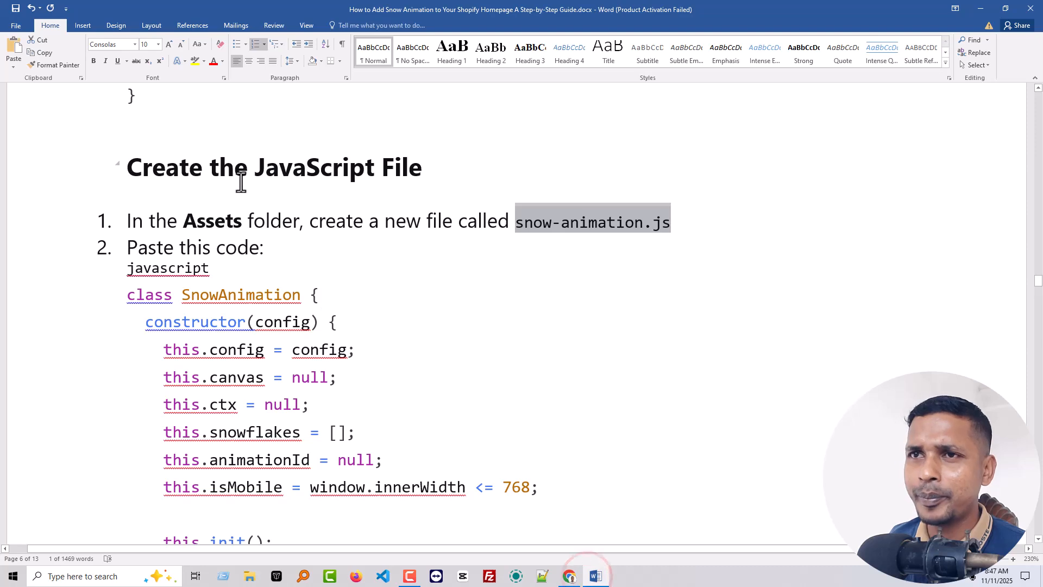
scroll(265, 320, down, 15)
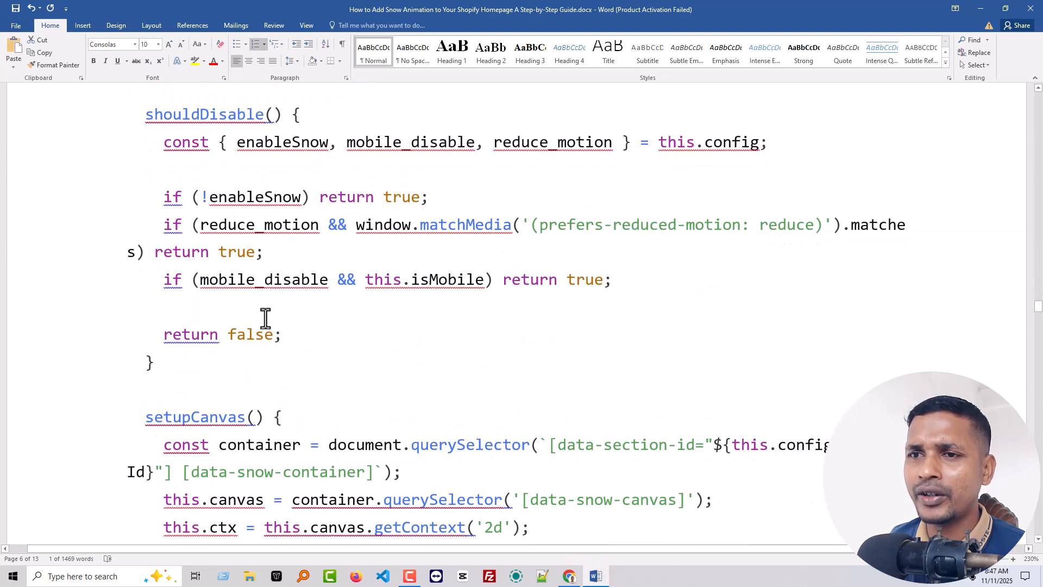
scroll(266, 316, down, 8)
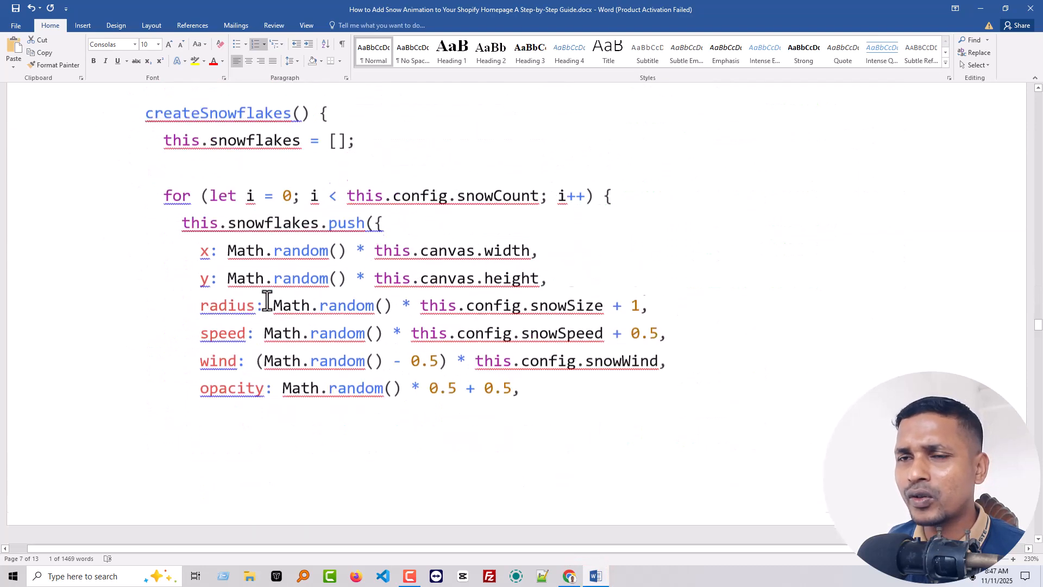
scroll(266, 301, down, 15)
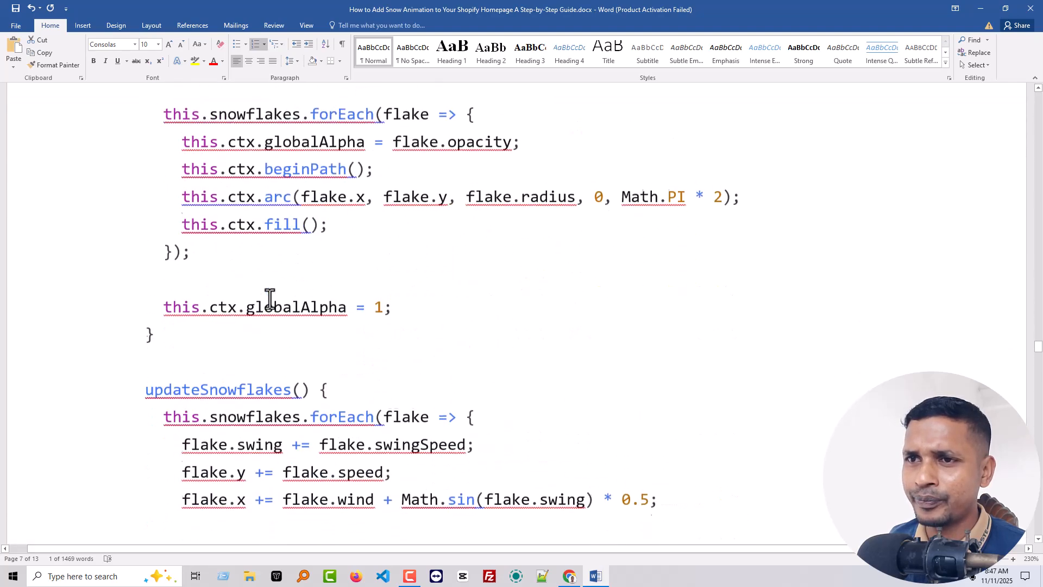
scroll(379, 309, down, 20)
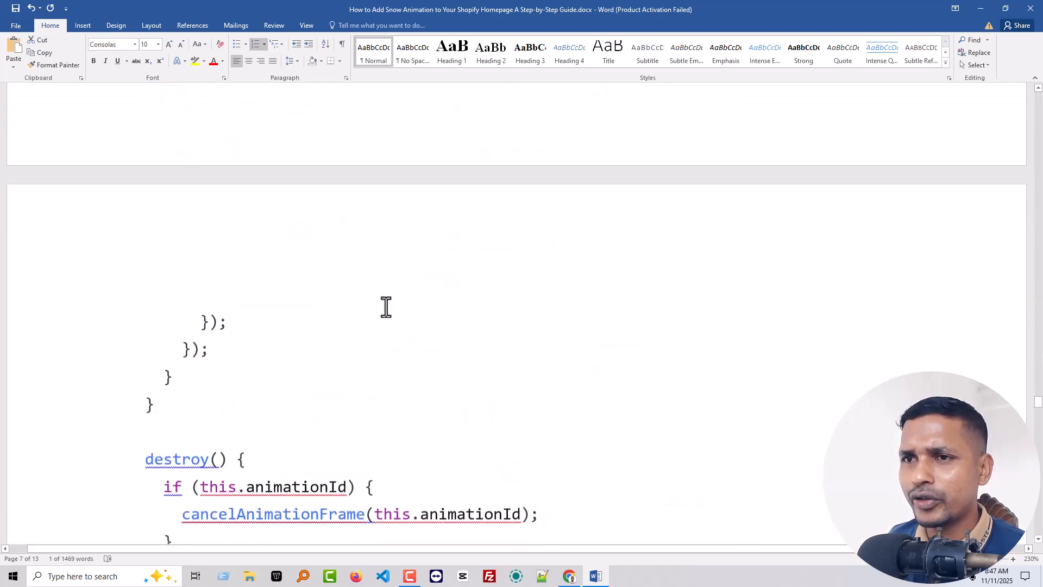
scroll(386, 308, up, 10)
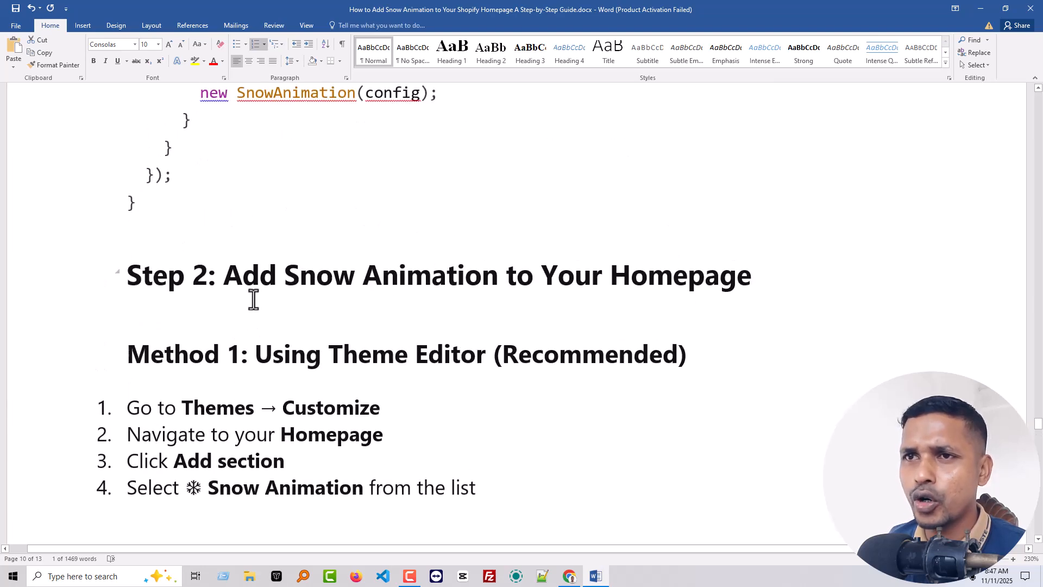
scroll(253, 298, up, 3)
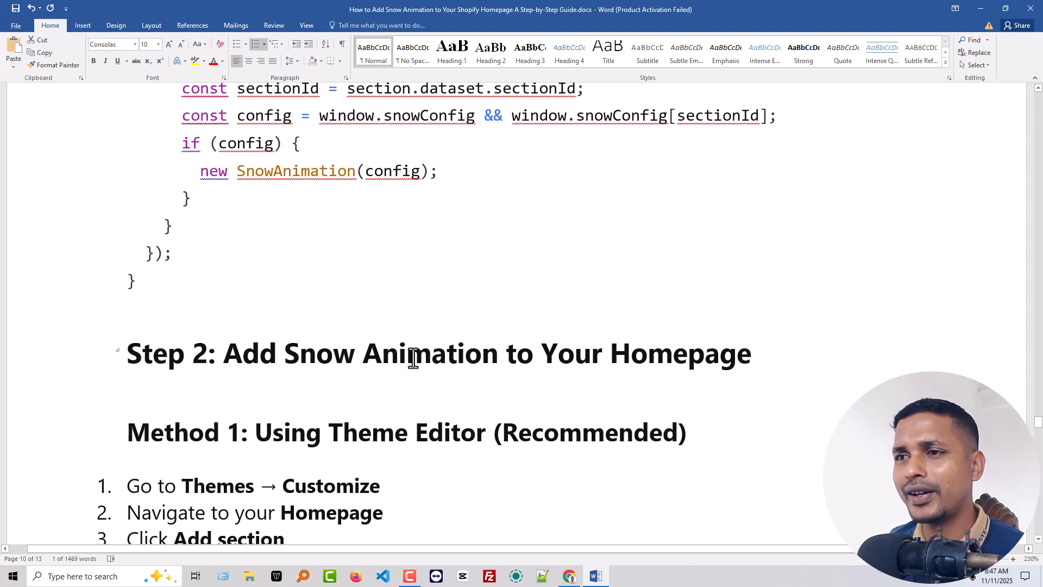
- Switch to Chrome, go back from the code editor to the Shopify admin themes, and open the Updated Dawn theme for customizing
click(569, 575)
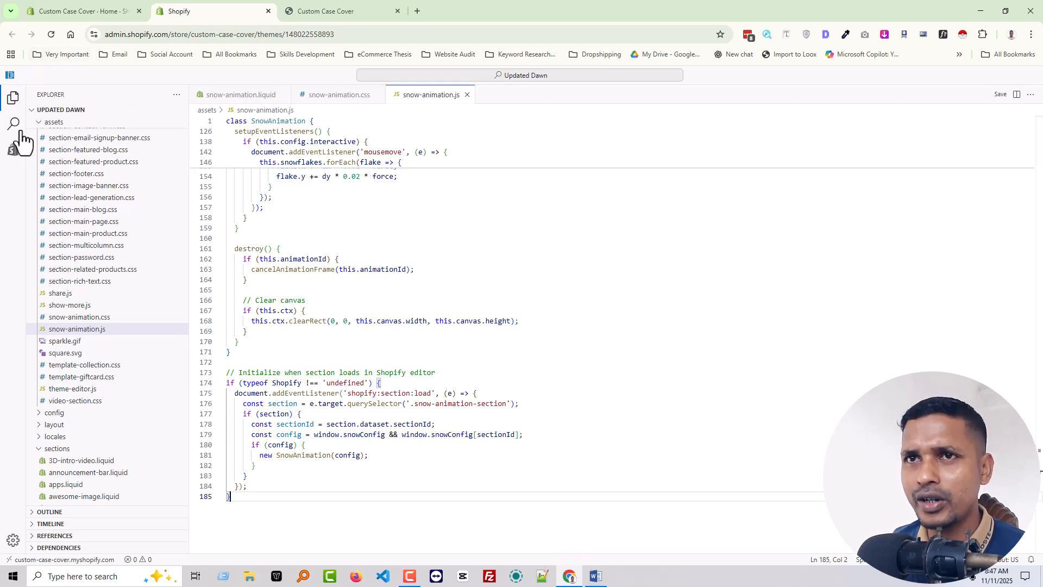
click(14, 155)
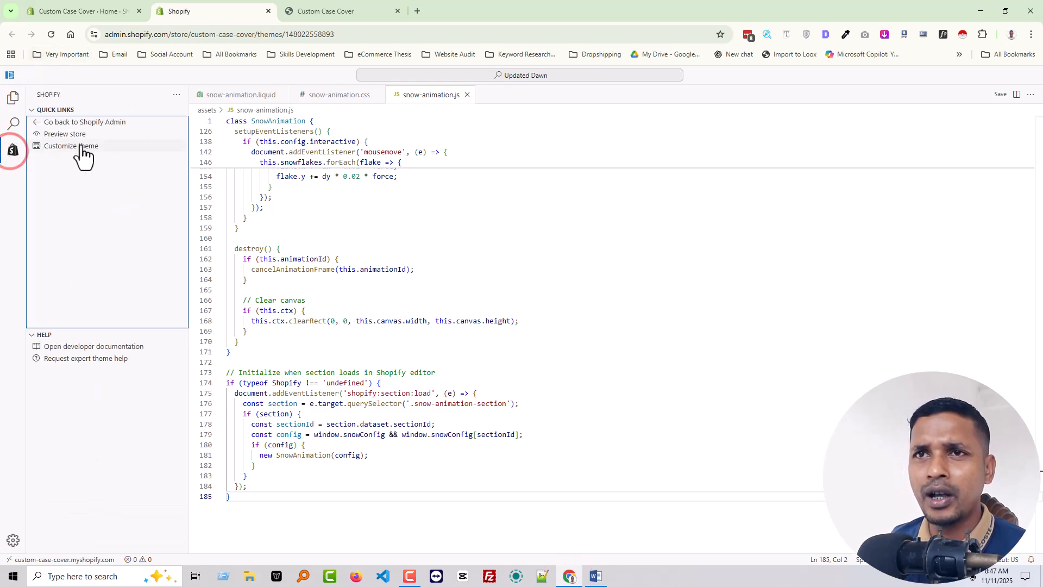
click(103, 125)
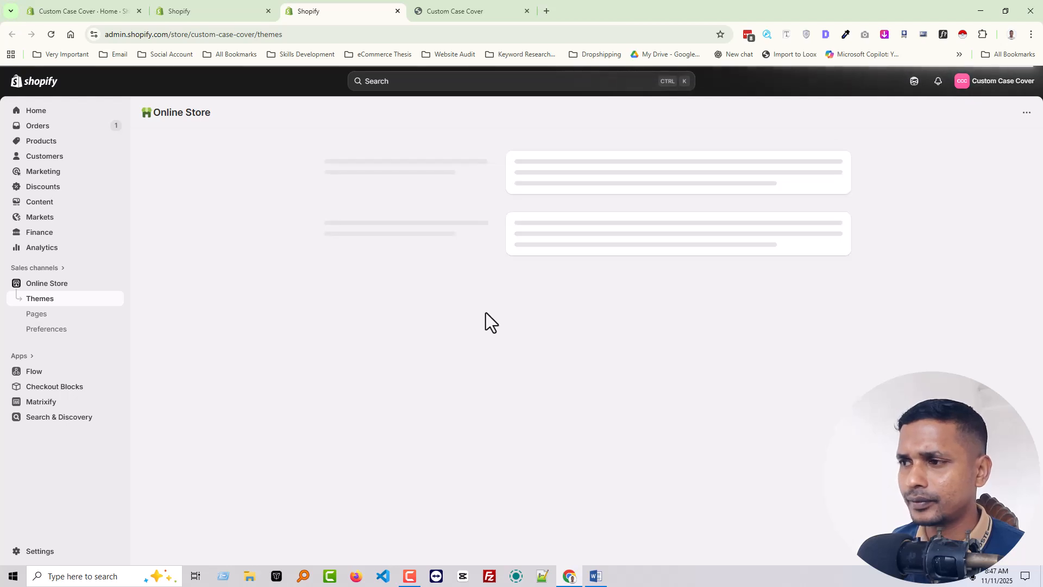
click(804, 380)
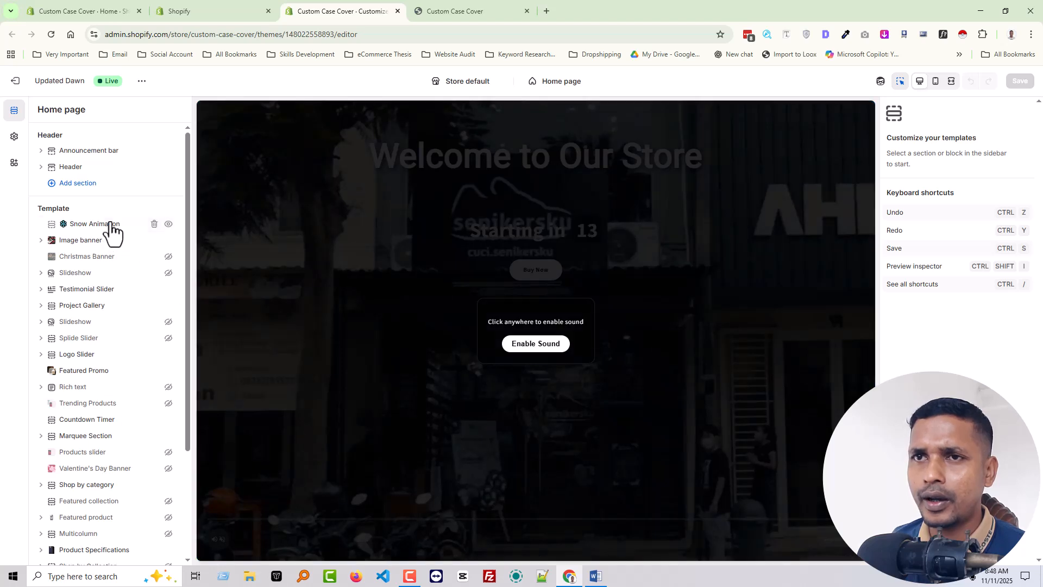
- Delete the existing Snow Animation section from the home page template and dismiss the Enable Sound intro in the preview
click(154, 224)
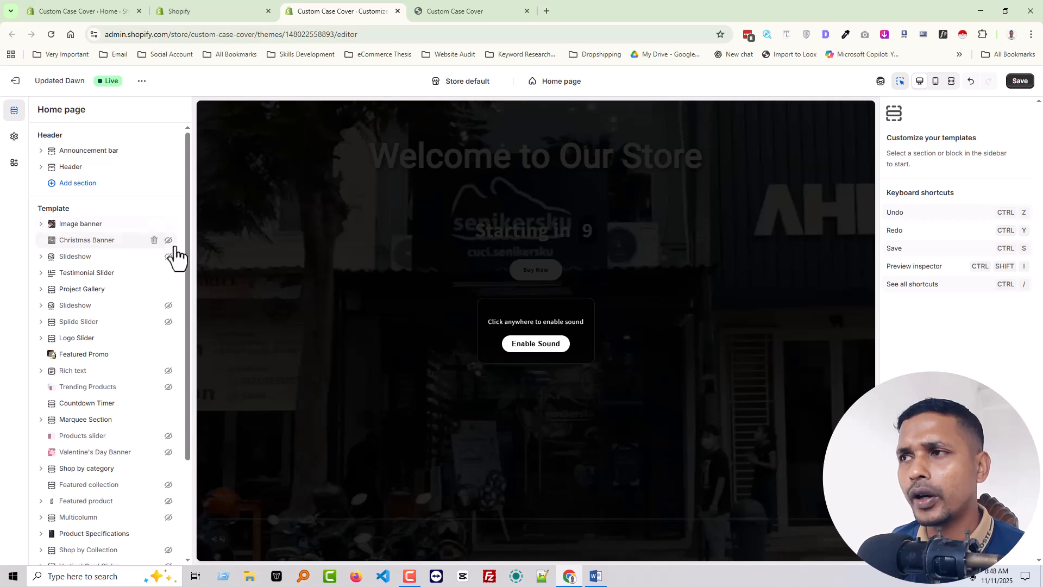
click(555, 377)
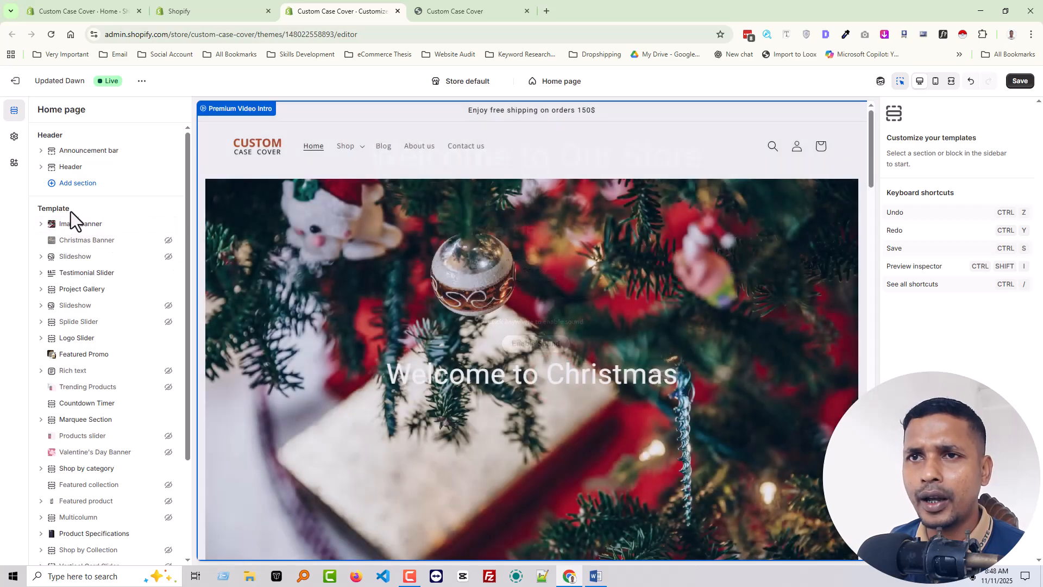
scroll(685, 279, up, 20)
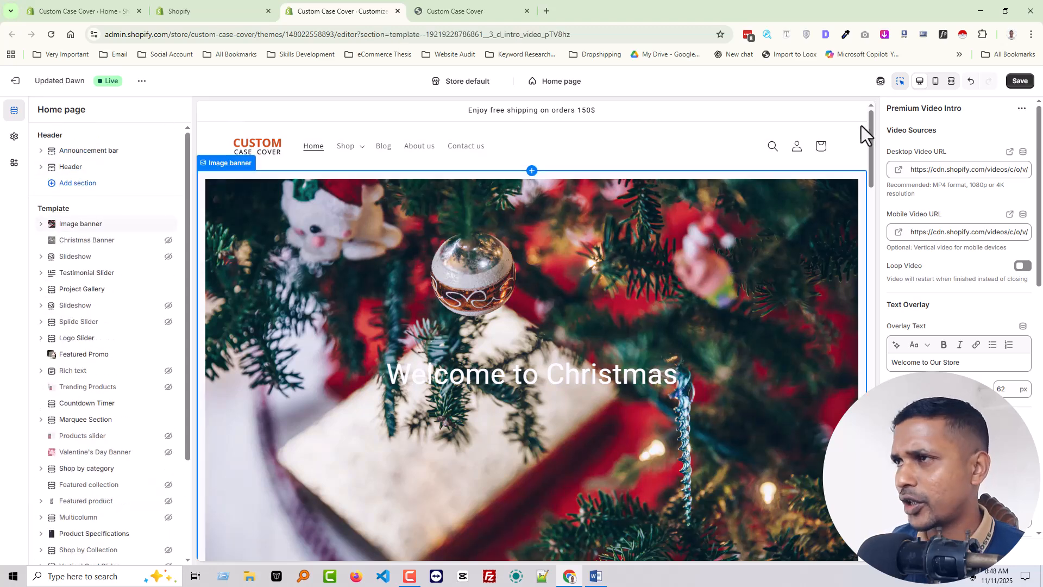
- Add the Snow Animation section above the Image banner, save the home page, and reload the theme editor
drag(93, 223, 108, 224)
click(106, 215)
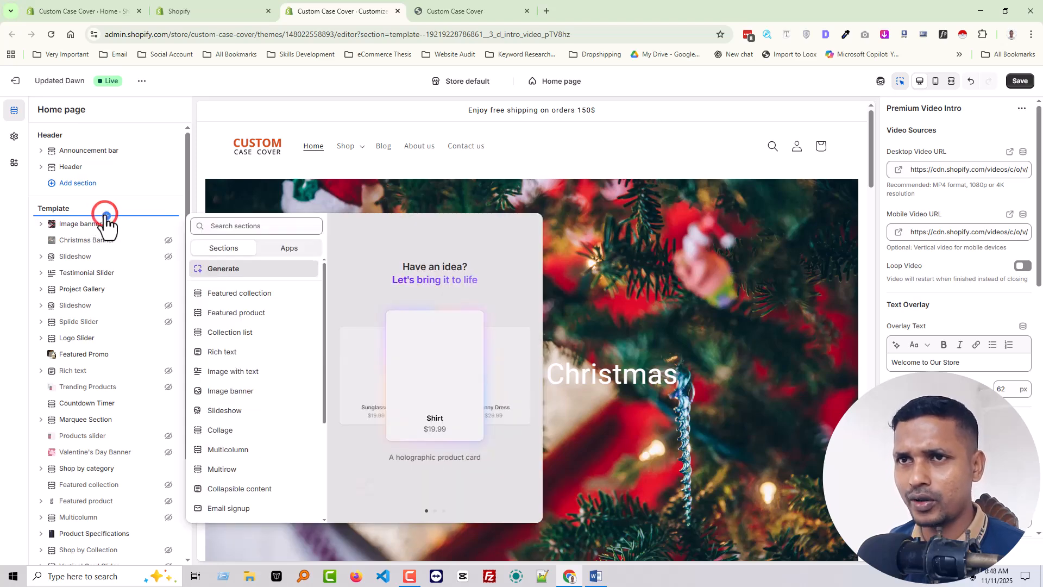
text(snow)
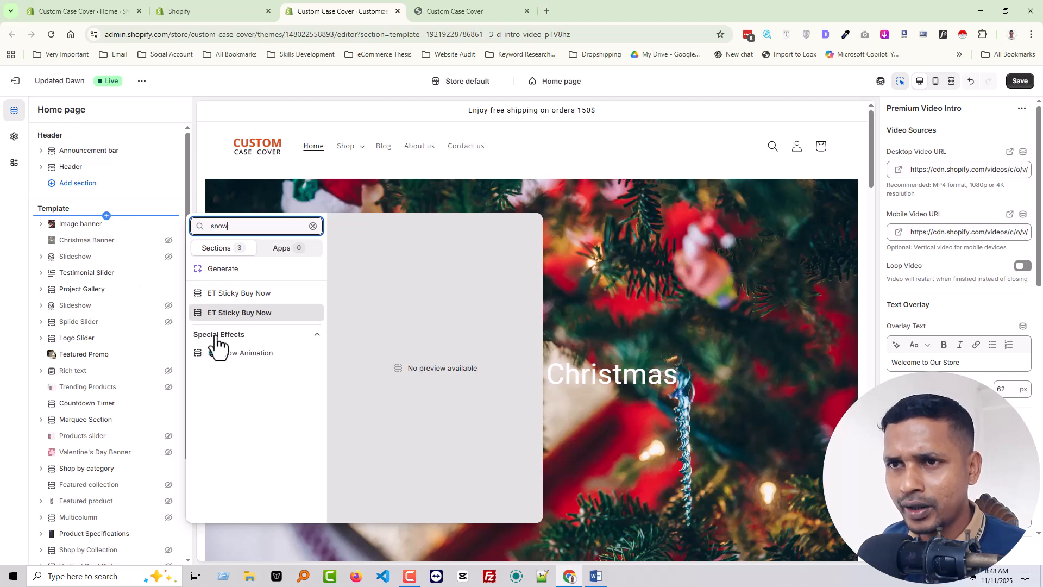
click(253, 353)
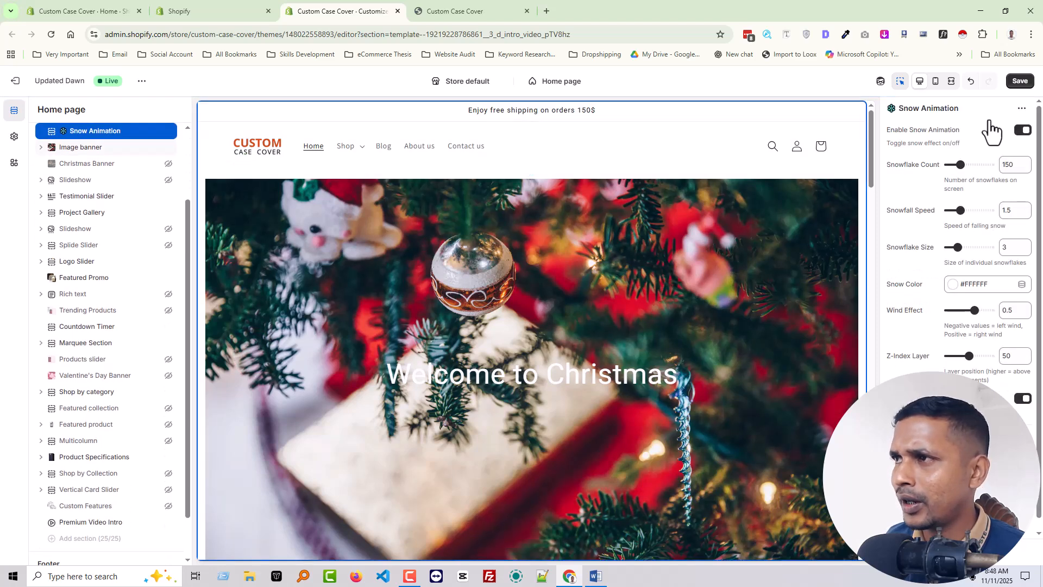
click(1018, 80)
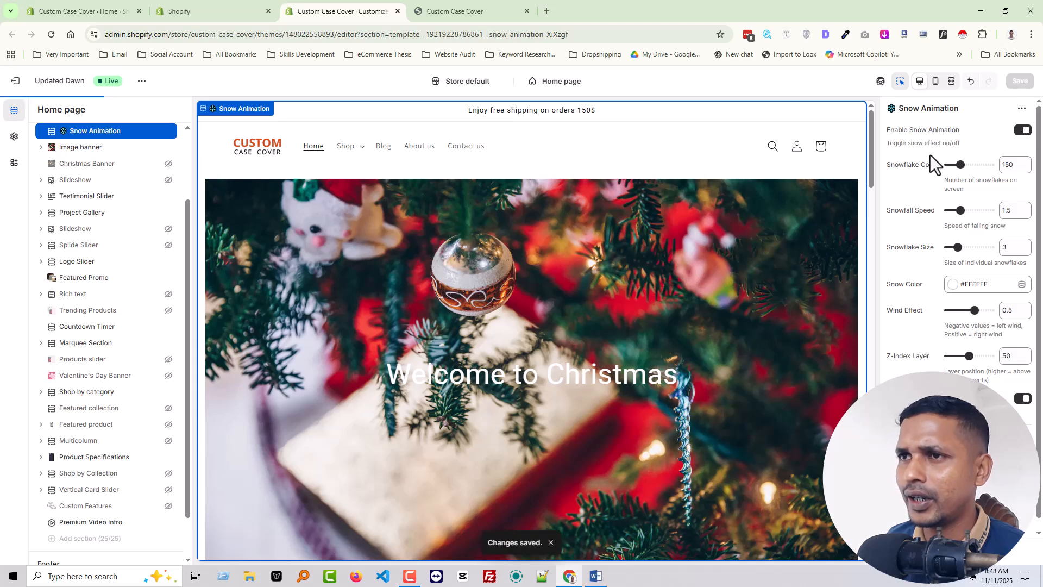
key(ctrl+r)
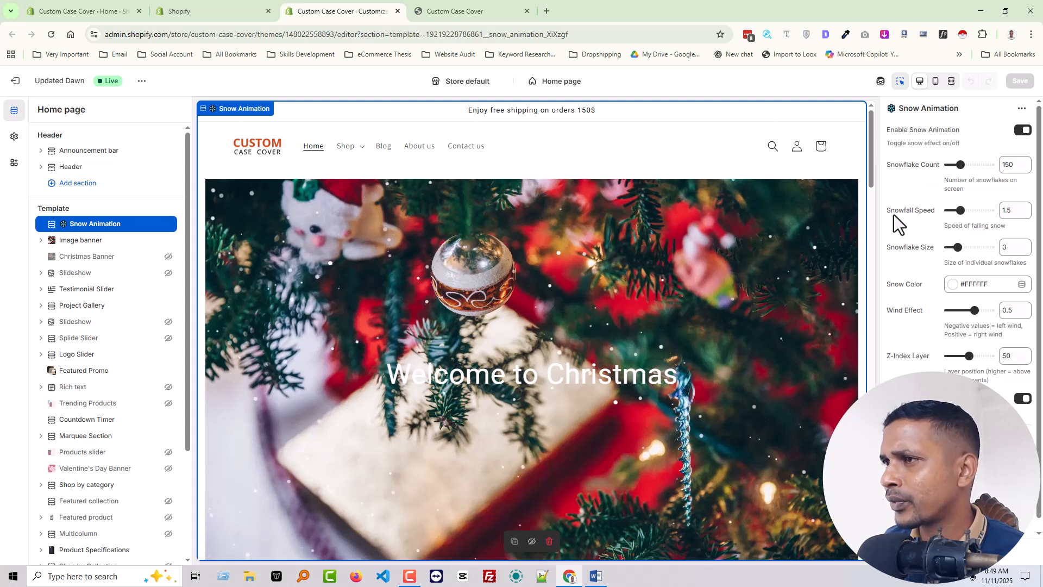
- Try the Snow Animation's snowfall speed at 0.1 and at 2.6, saving each setting and checking the preview
drag(961, 211, 915, 233)
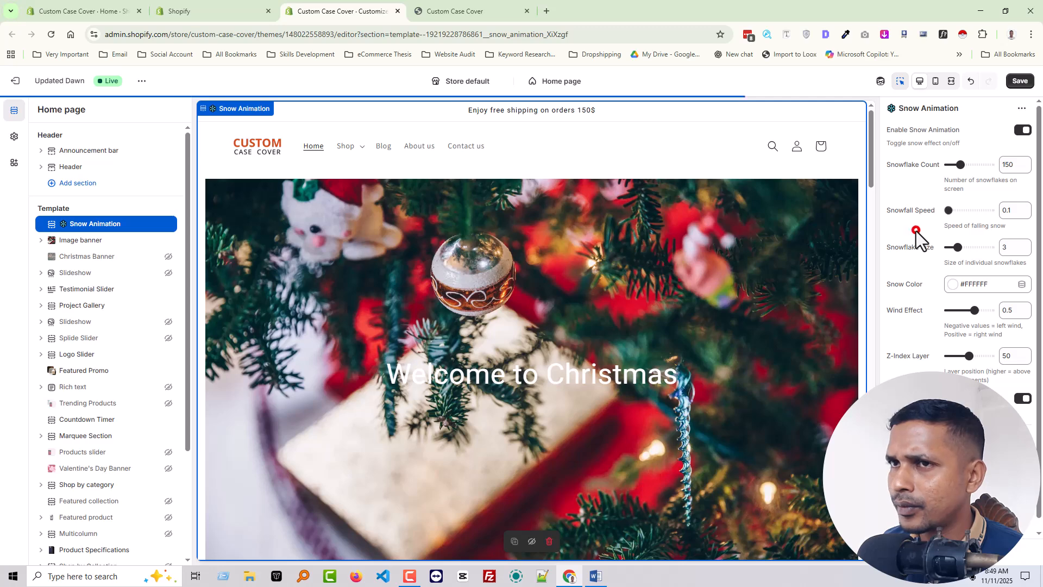
click(1020, 84)
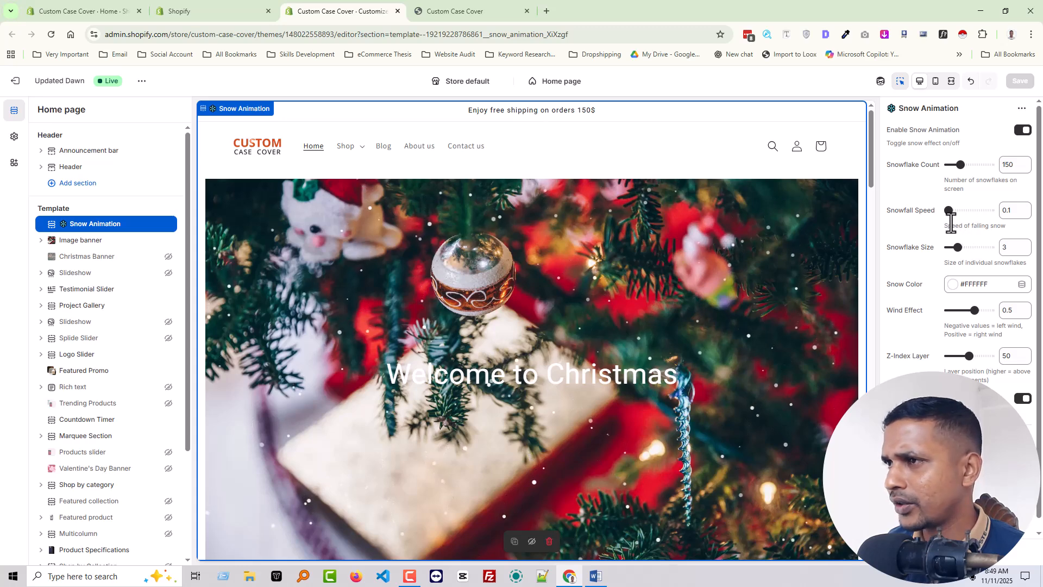
drag(948, 209, 970, 215)
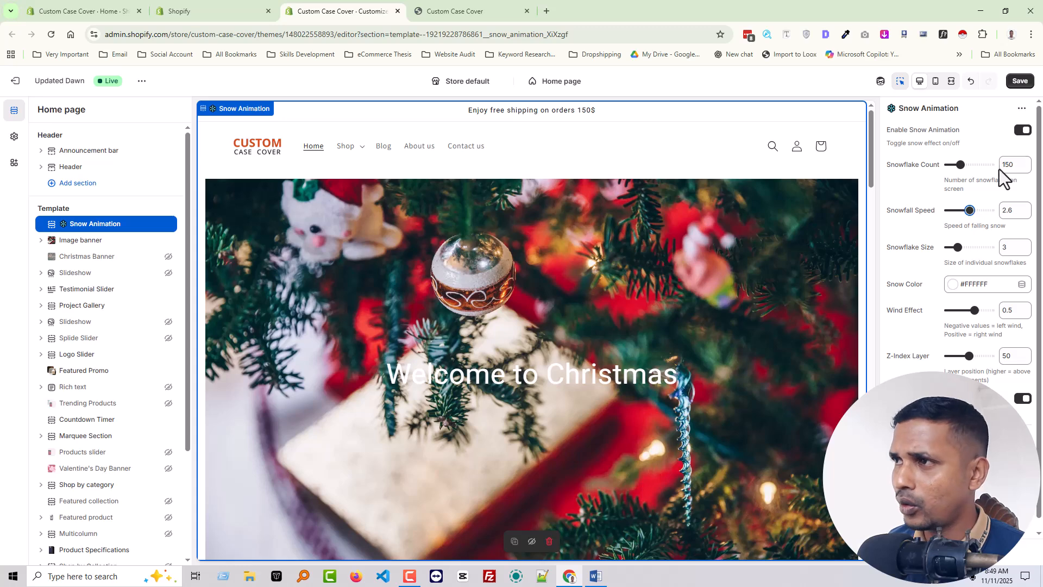
click(1014, 83)
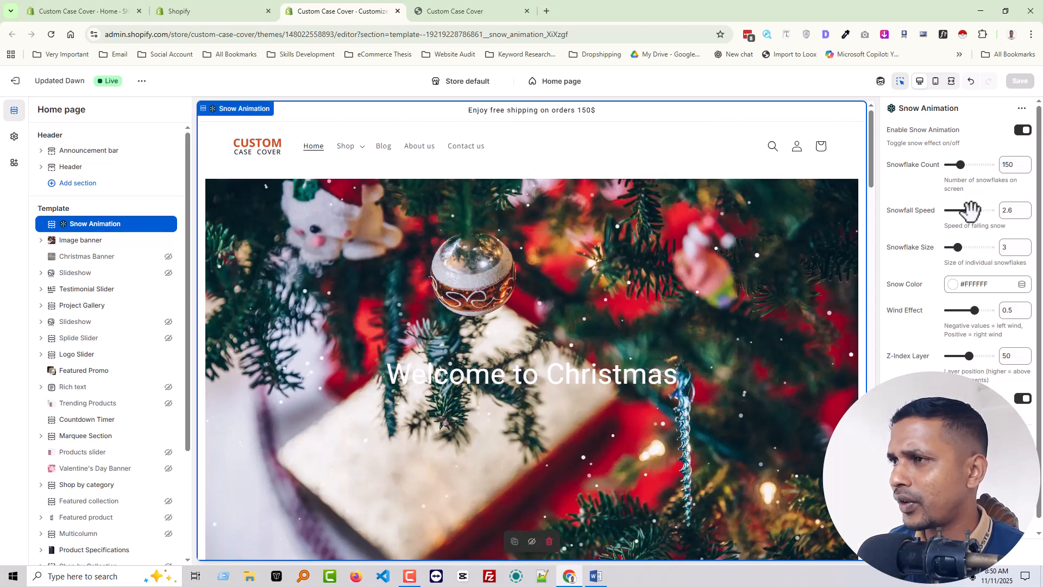
- Set the Snow Animation's snowfall speed to 1.8 and snowflake size to 4.5, and save the home page
mouse_move(970, 210)
mouse_down()
mouse_move(982, 209)
mouse_move(961, 215)
mouse_up()
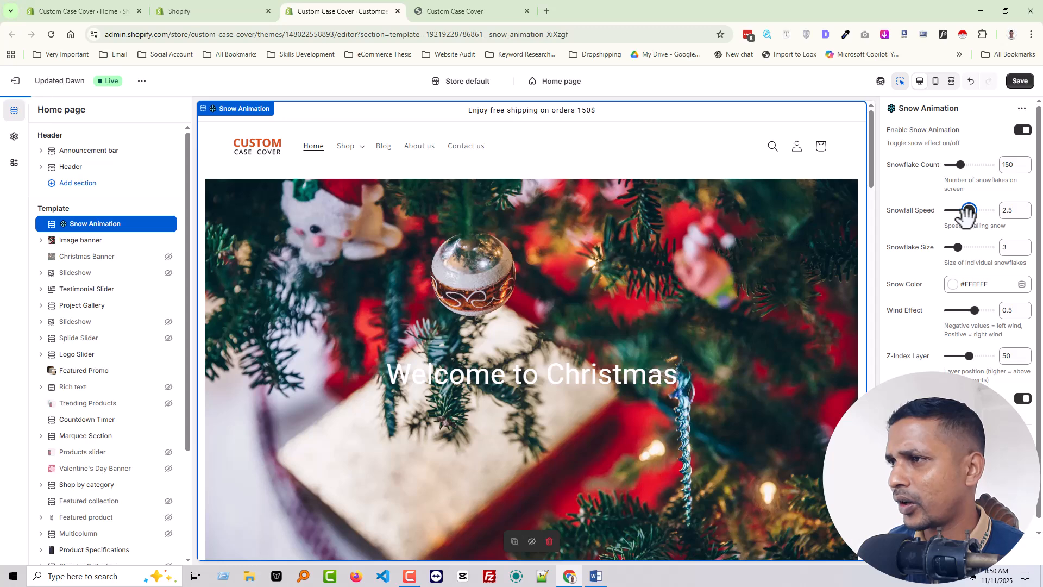
drag(965, 213, 961, 215)
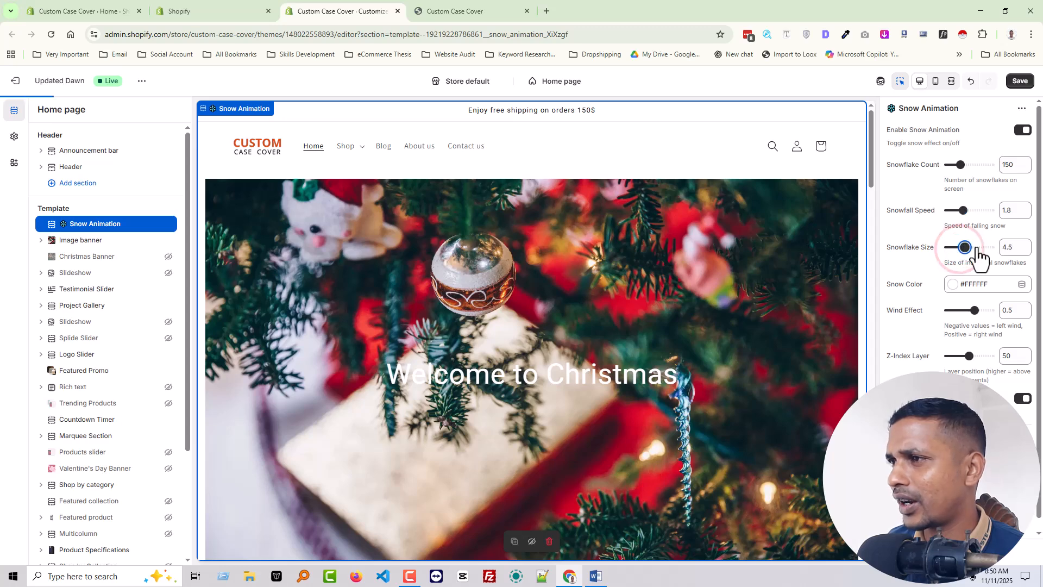
click(1019, 82)
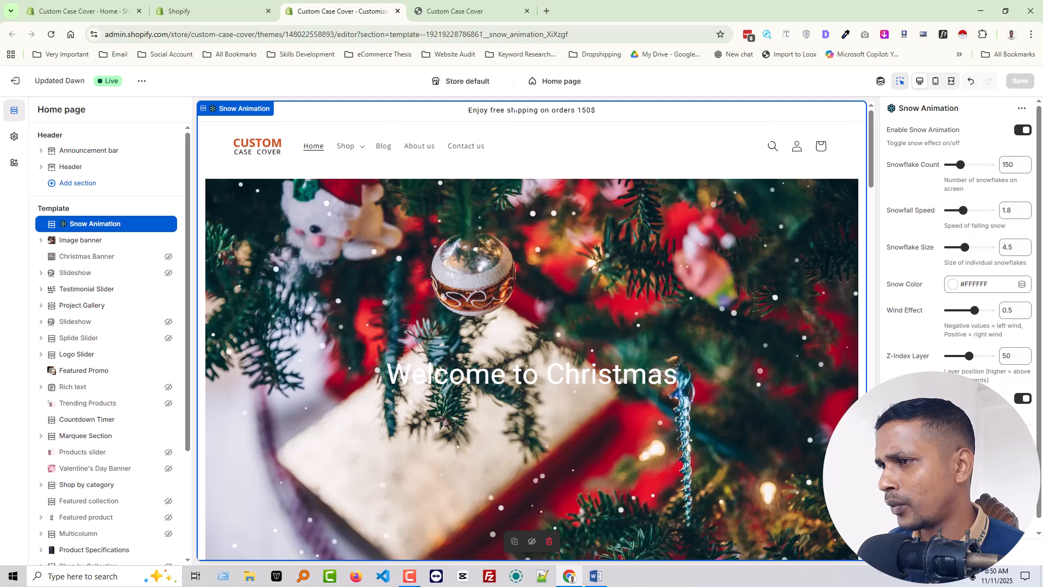
scroll(959, 244, down, 1)
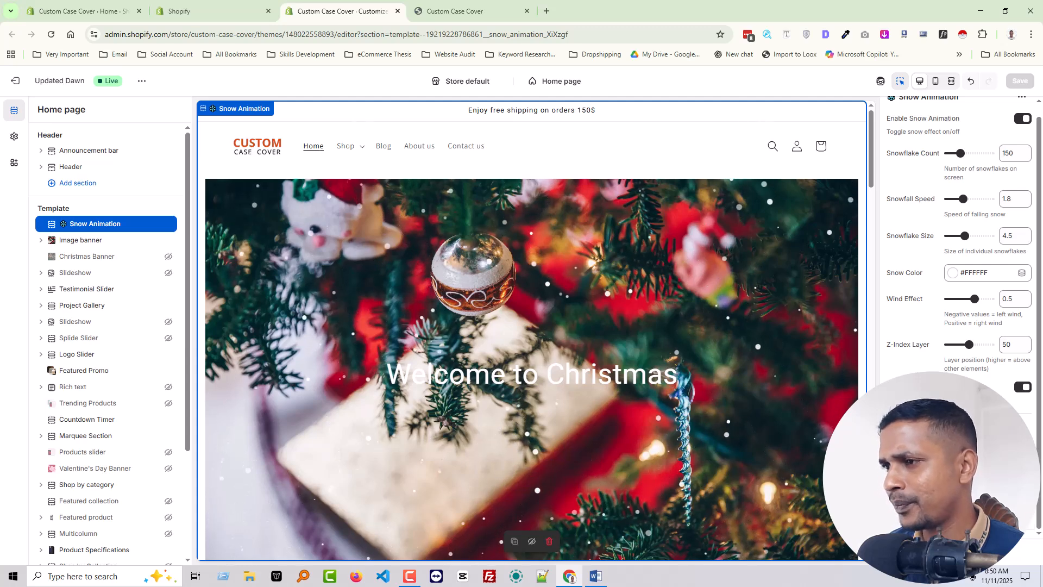
scroll(958, 272, up, 1)
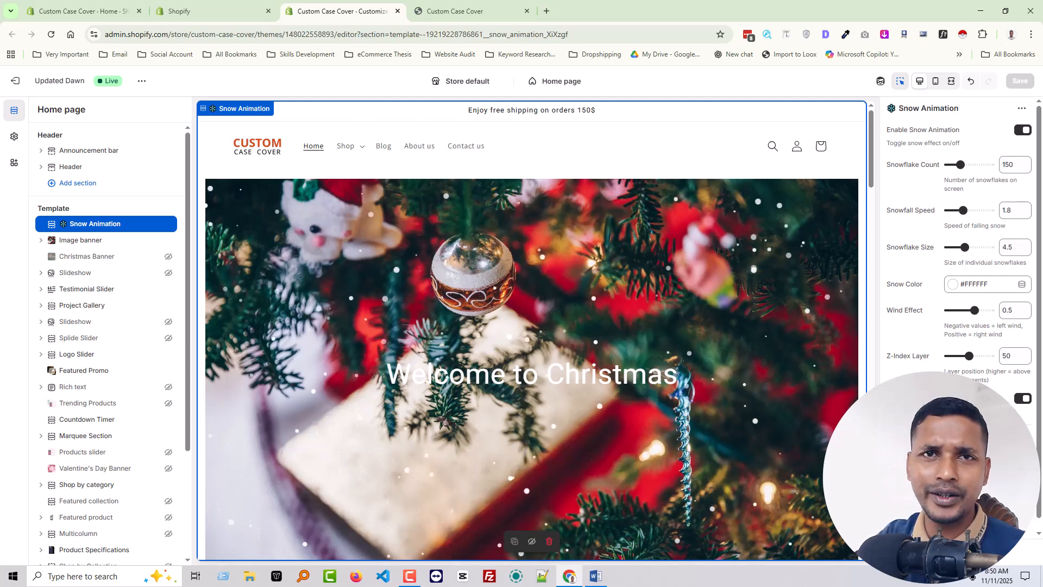